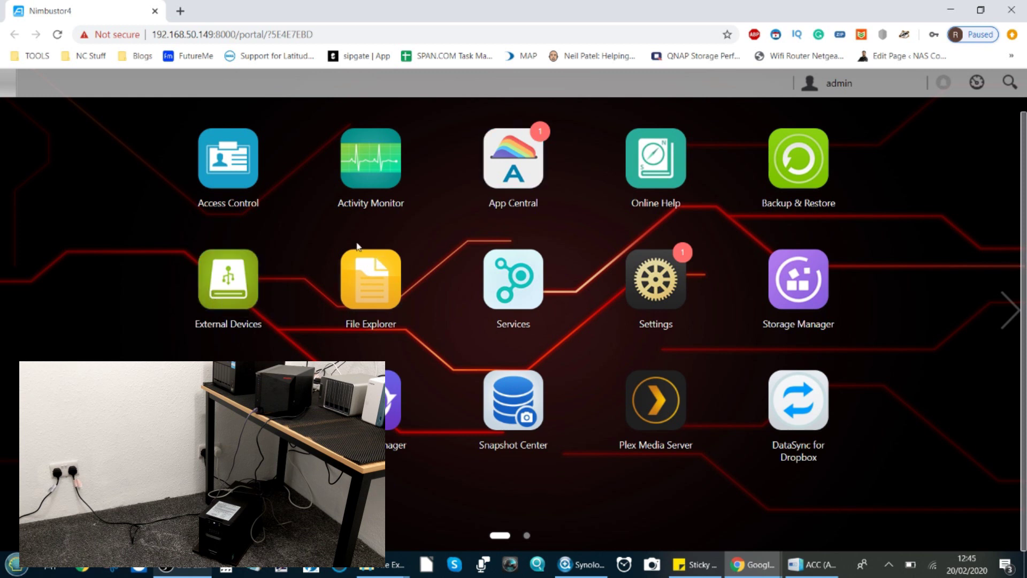
Step: Open External Devices and show the PR1500ELCD UPS details (Network UPS server, 100% power)
click(232, 282)
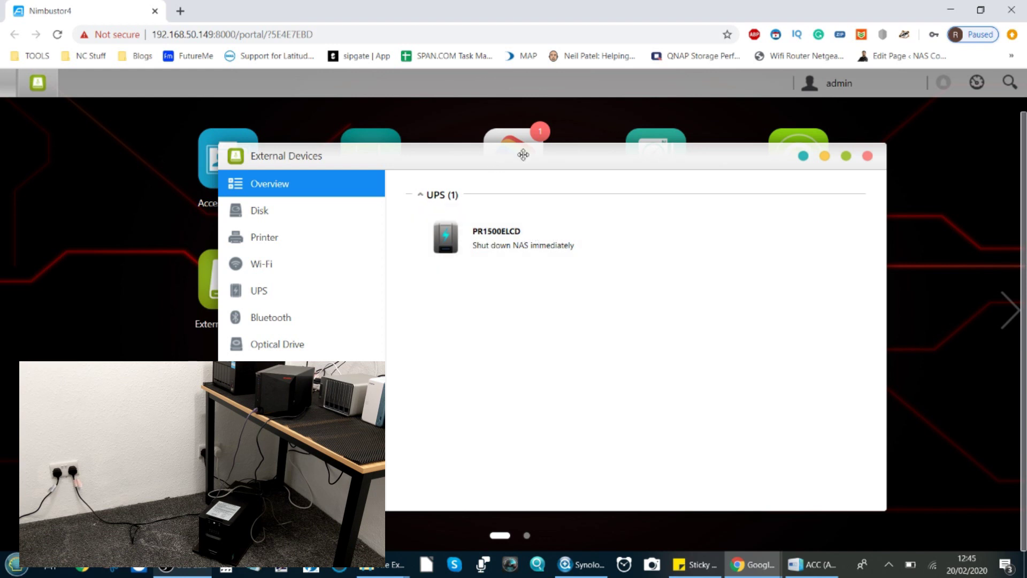
drag(523, 155, 565, 154)
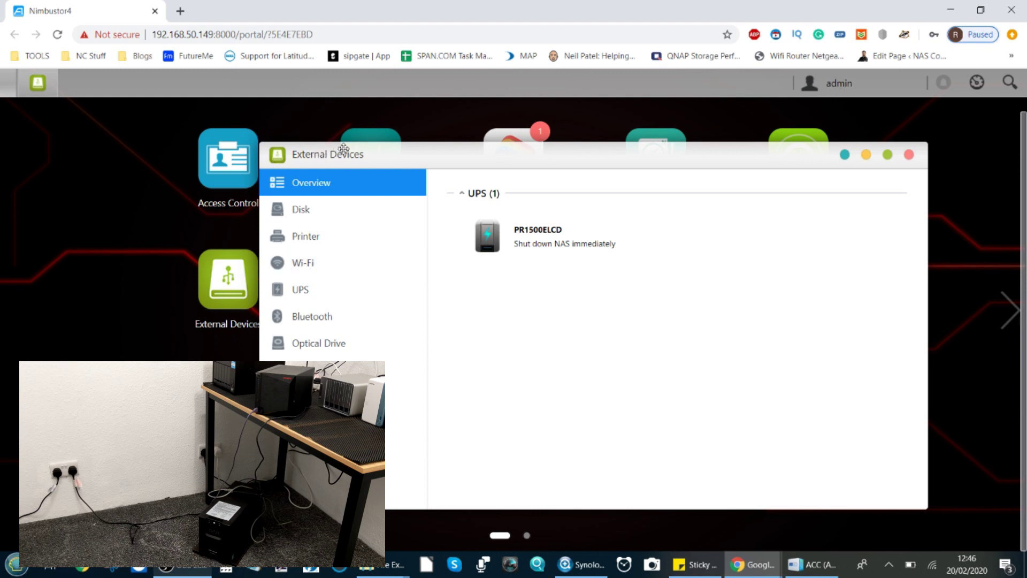
drag(369, 149, 412, 193)
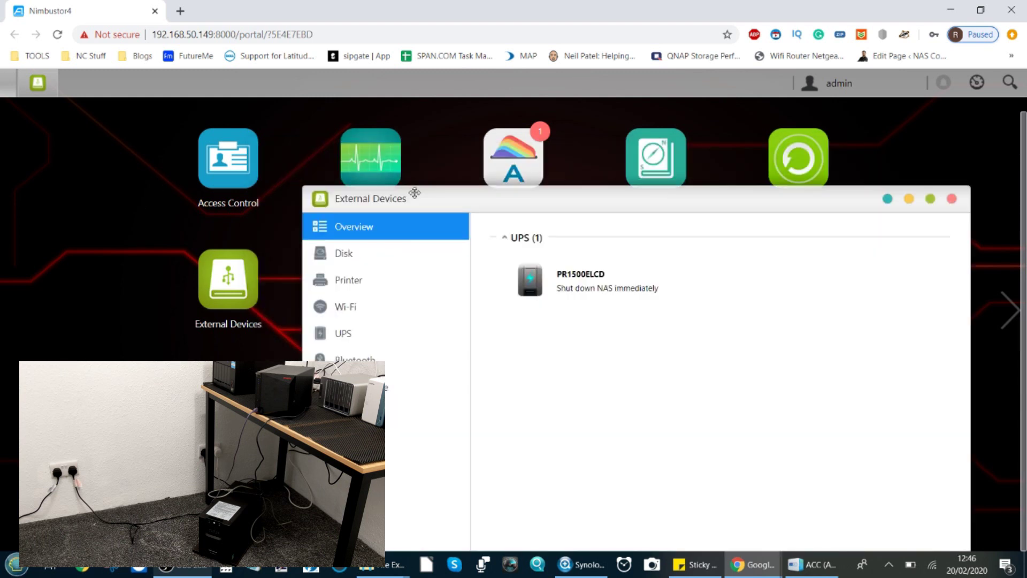
click(213, 171)
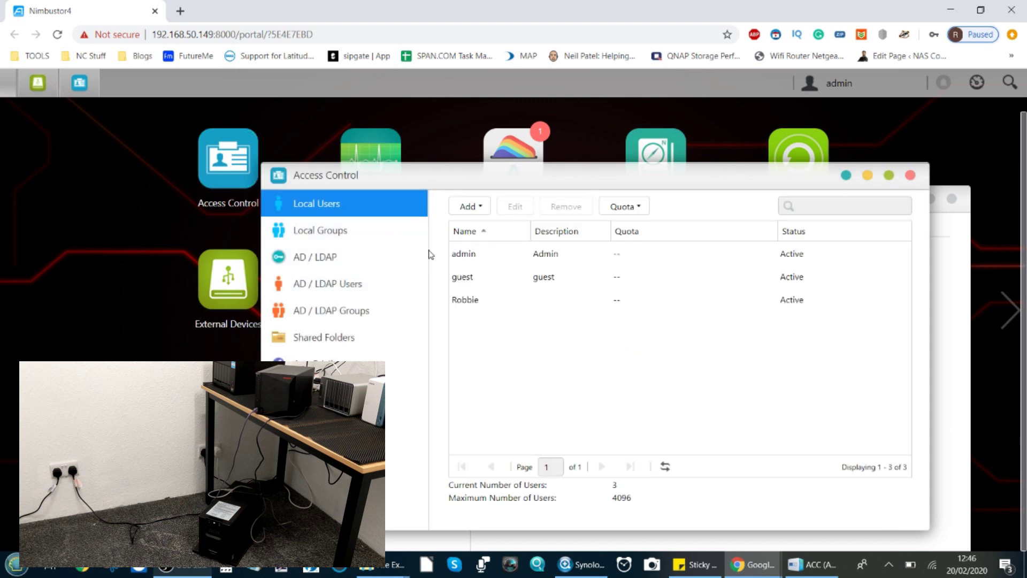
click(910, 175)
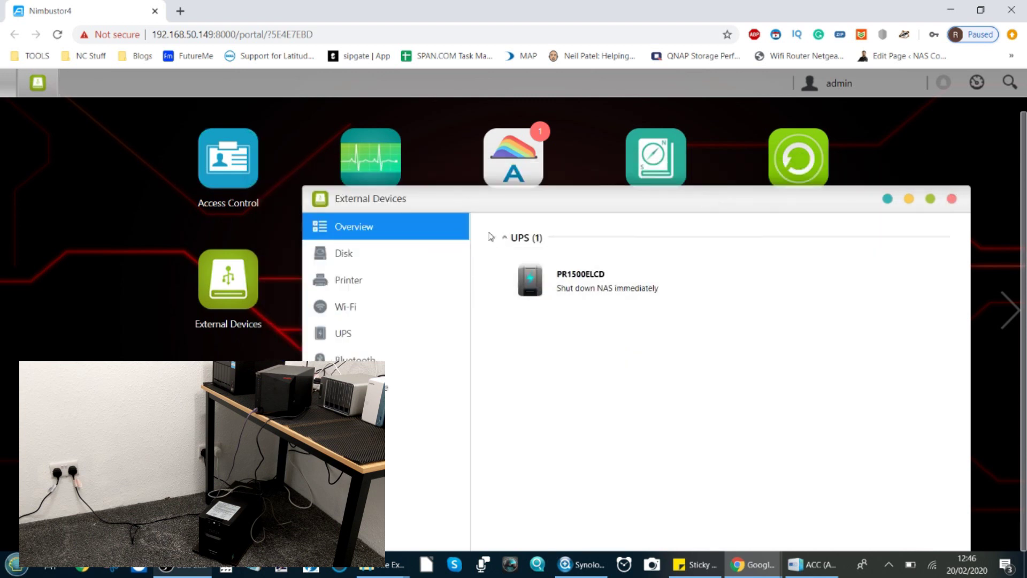
drag(491, 201, 377, 147)
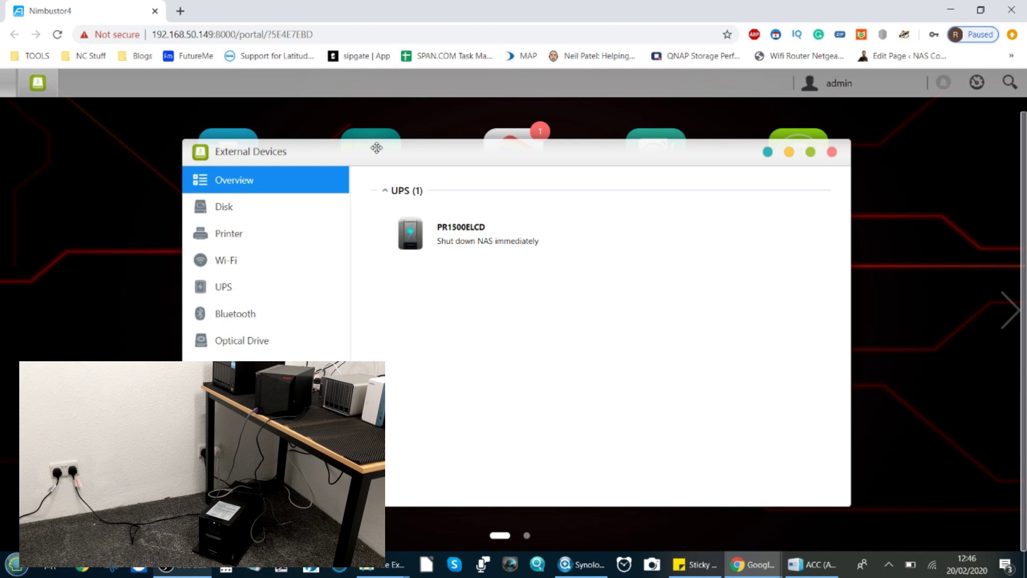
click(517, 245)
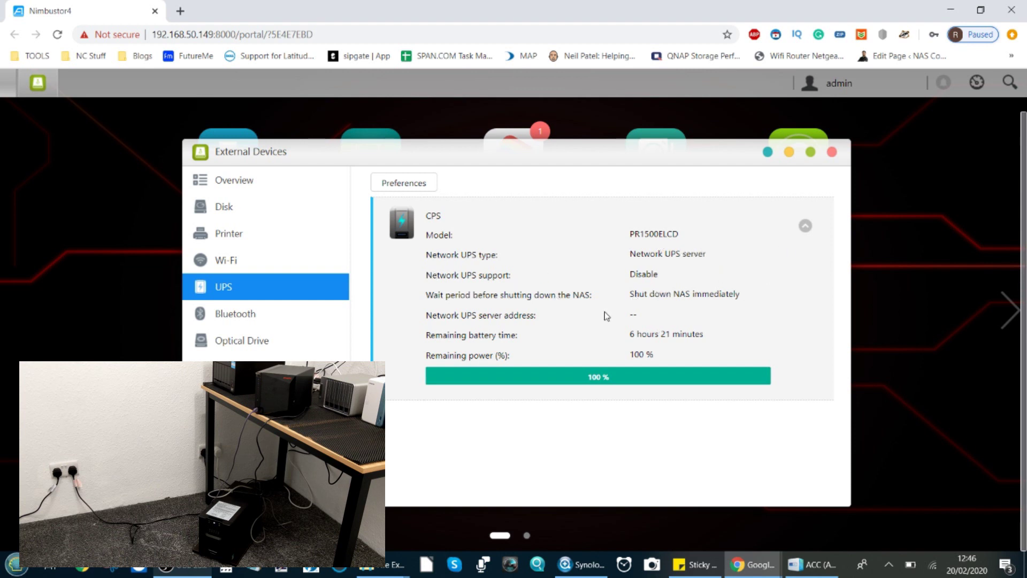
Step: Expand and collapse the CPS UPS details, then bring up the UPS Preferences dialog
click(602, 379)
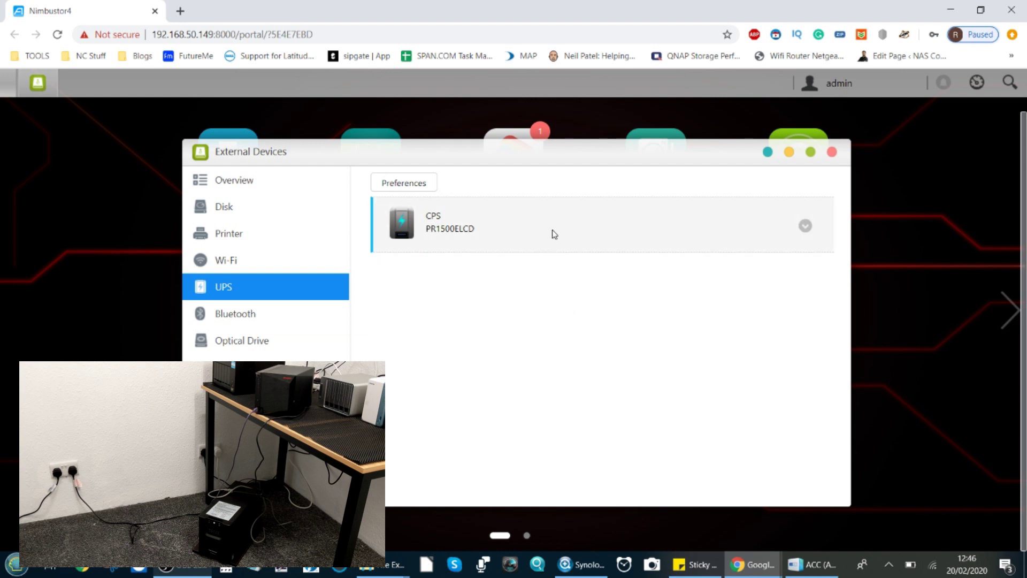
click(552, 233)
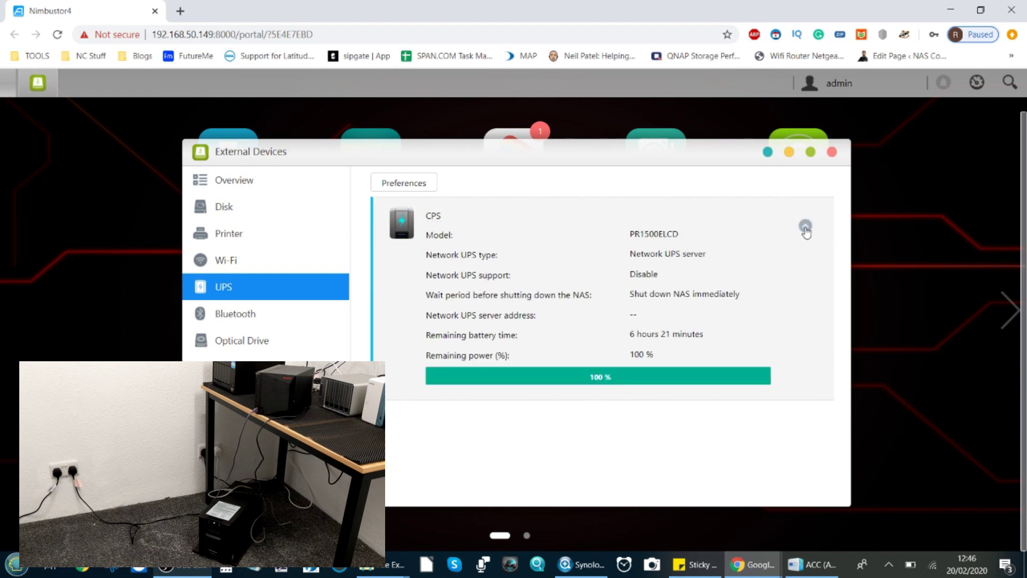
click(805, 227)
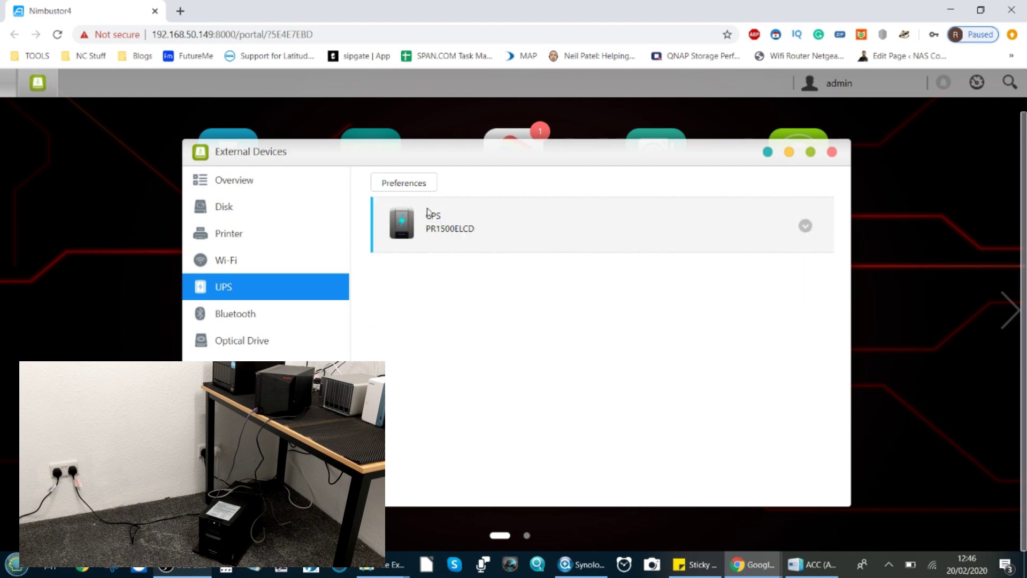
click(427, 184)
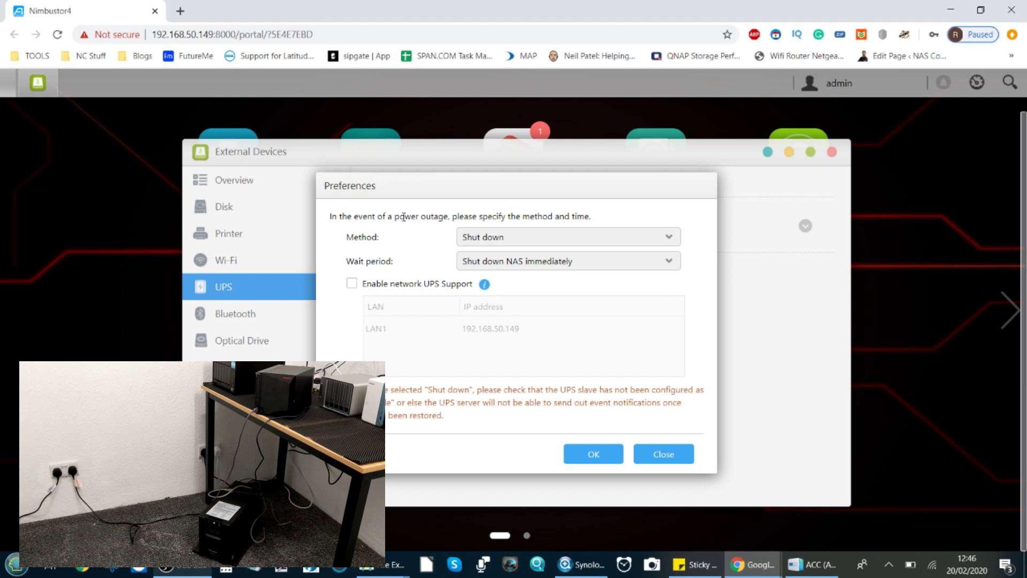
Step: Change the power-outage method from Shut down to Safe Mode
drag(394, 216, 448, 218)
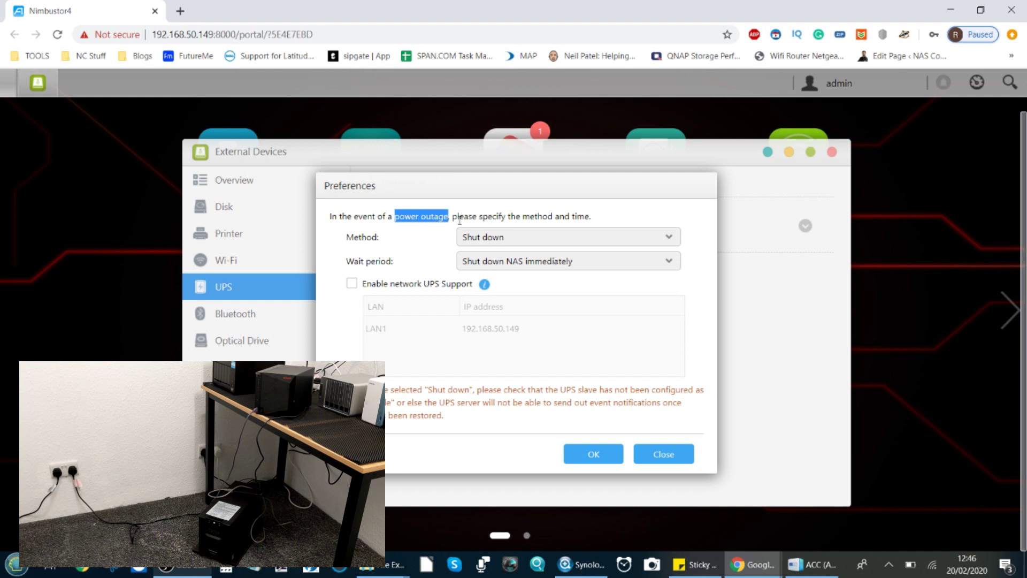
click(486, 238)
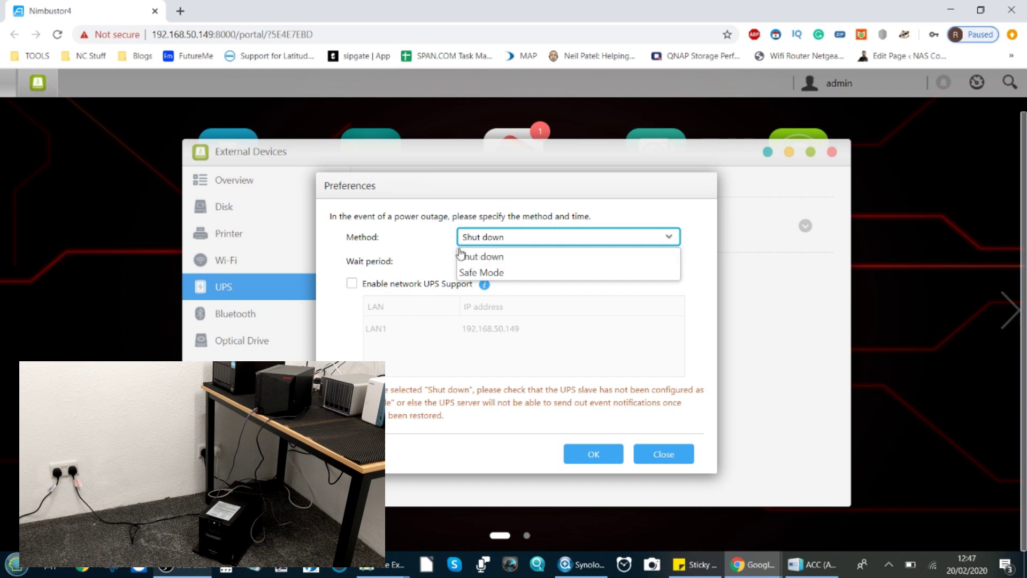
click(480, 273)
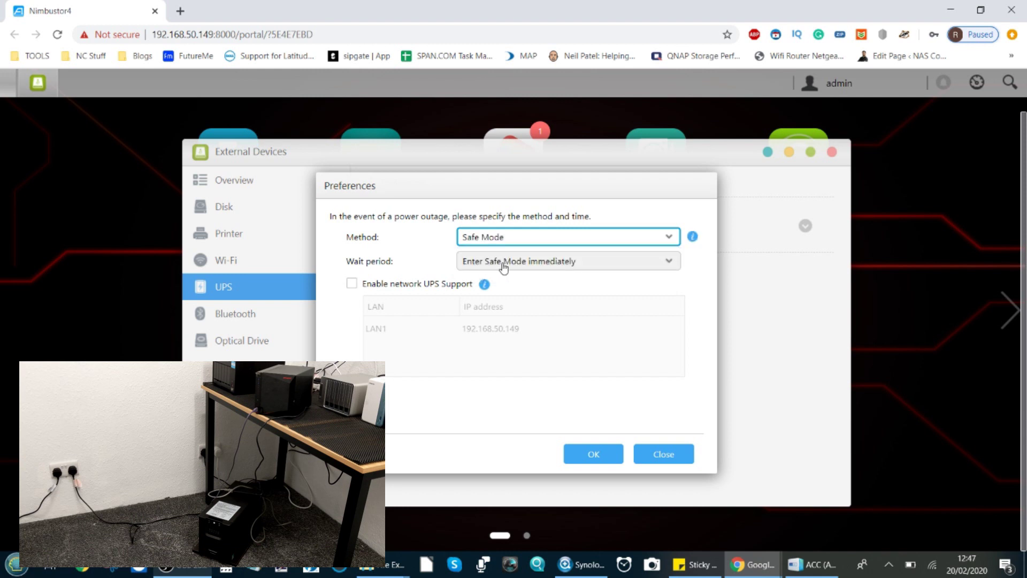
Step: Set the Safe Mode wait period to 1 minute, apply it, and expand the UPS details
click(503, 263)
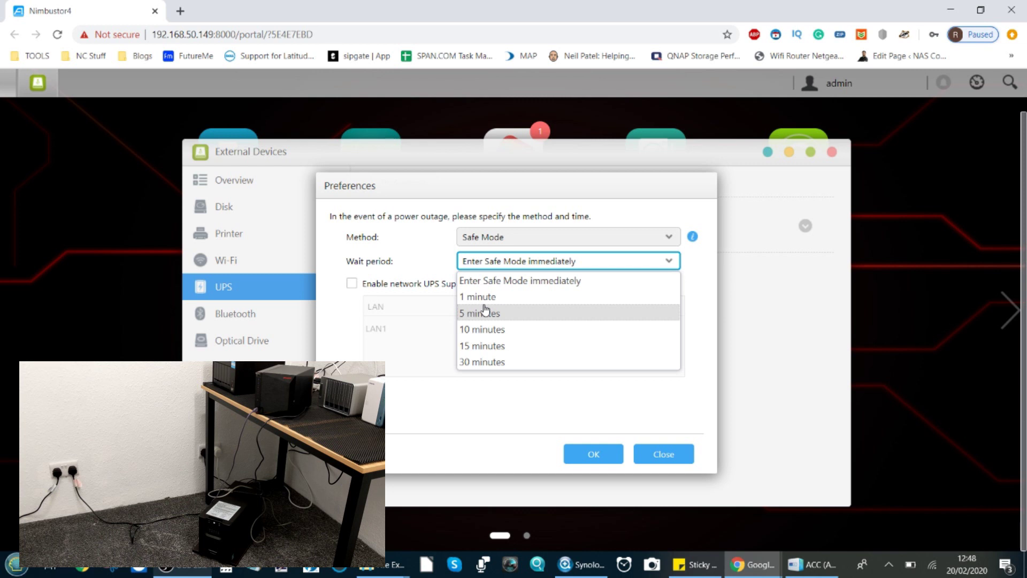
click(488, 297)
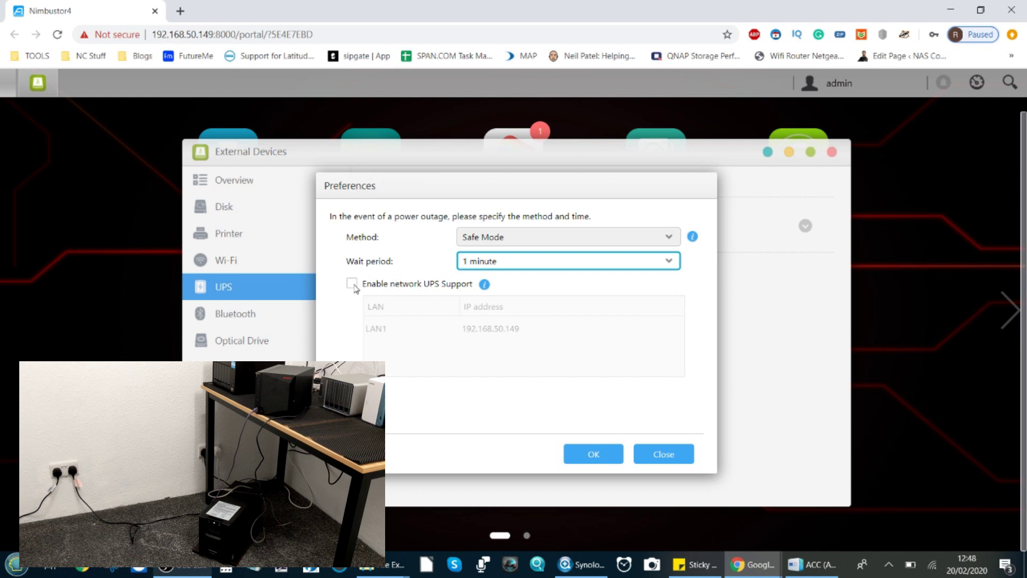
click(598, 455)
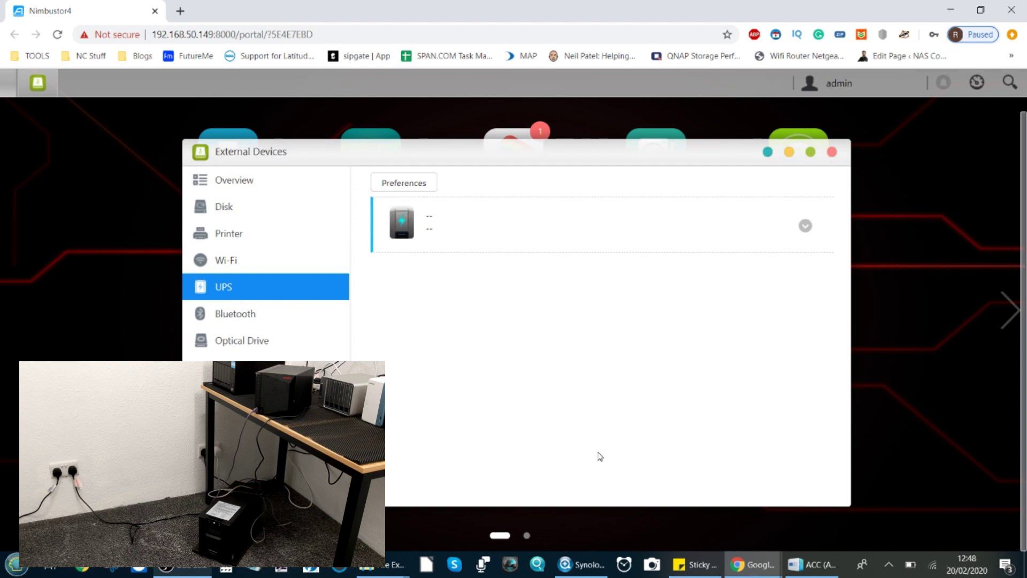
click(806, 227)
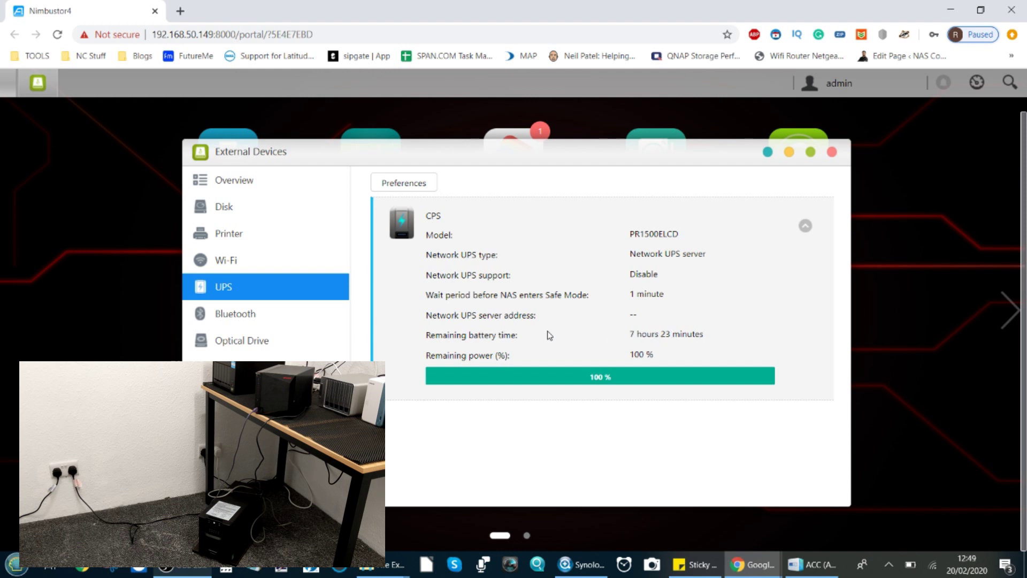
Step: Minimise the External Devices window to reveal the ADM desktop
drag(323, 145, 411, 167)
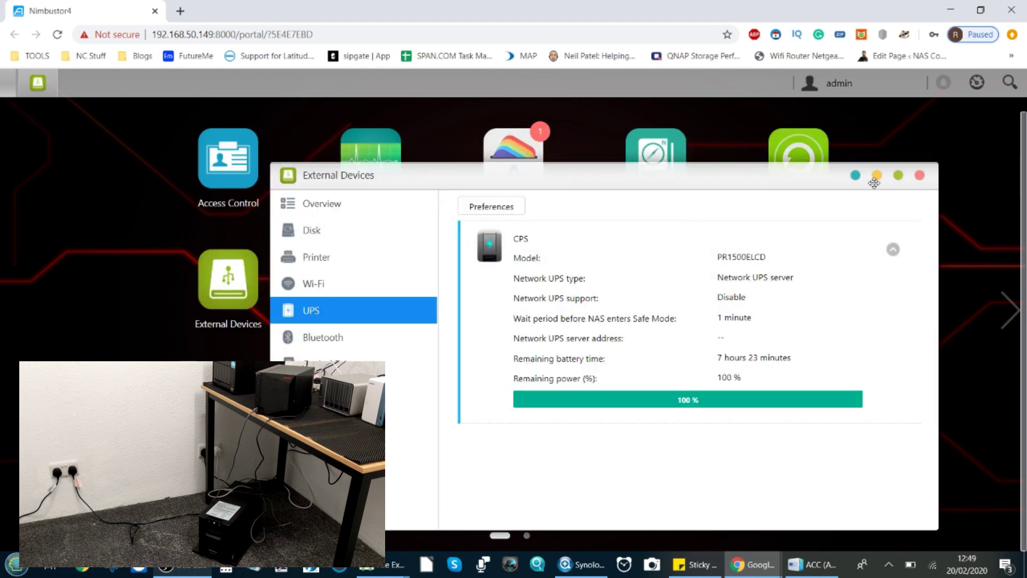
click(877, 176)
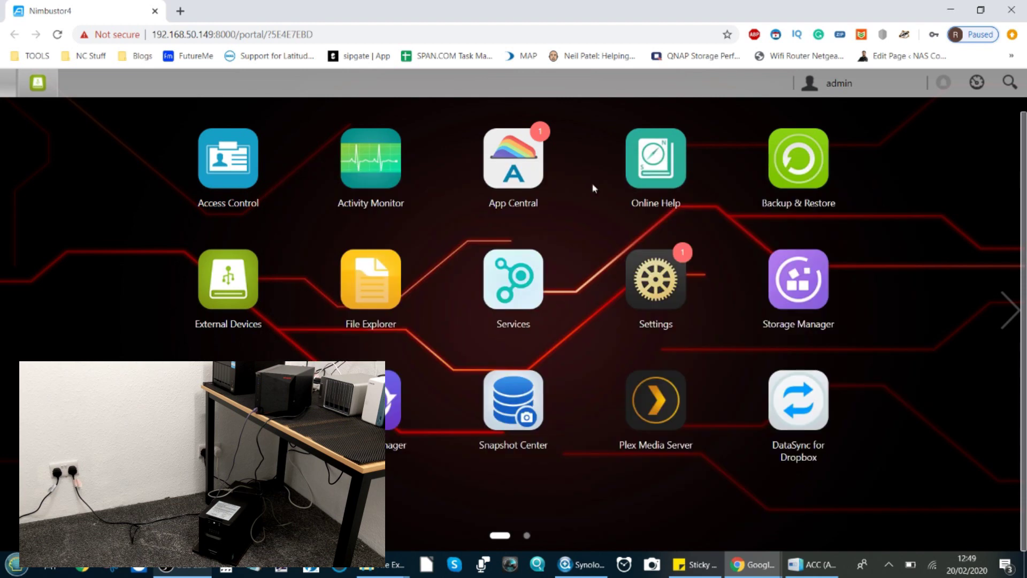
Step: Launch File Explorer and browse the folder tree, ending in the Public folder
click(380, 287)
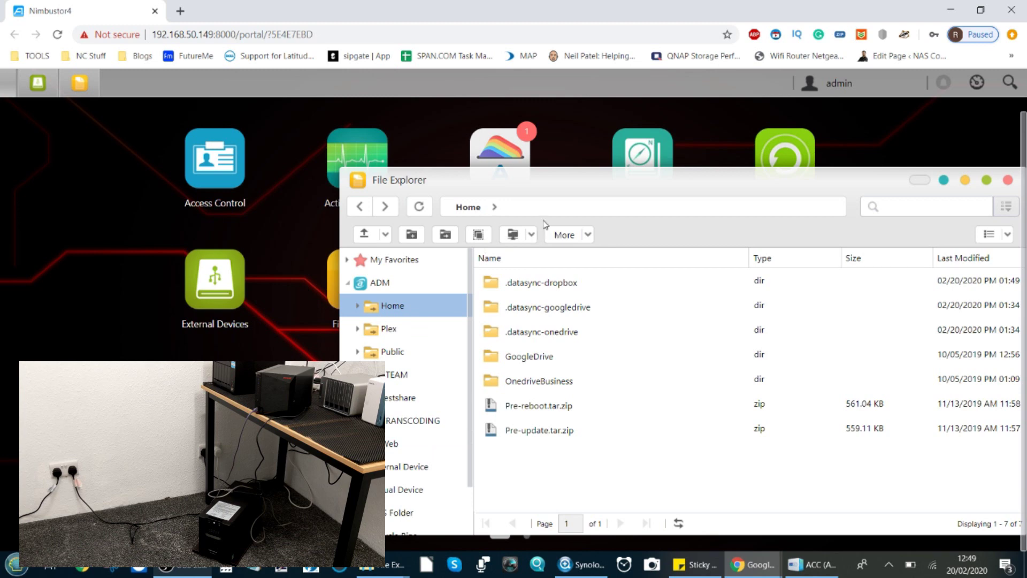
drag(570, 178, 463, 149)
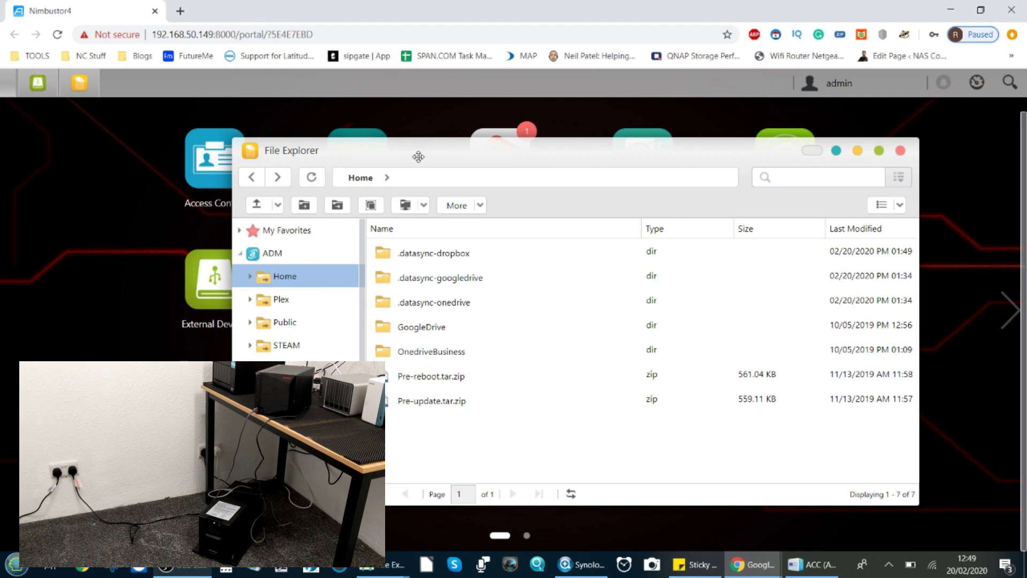
drag(418, 157, 449, 139)
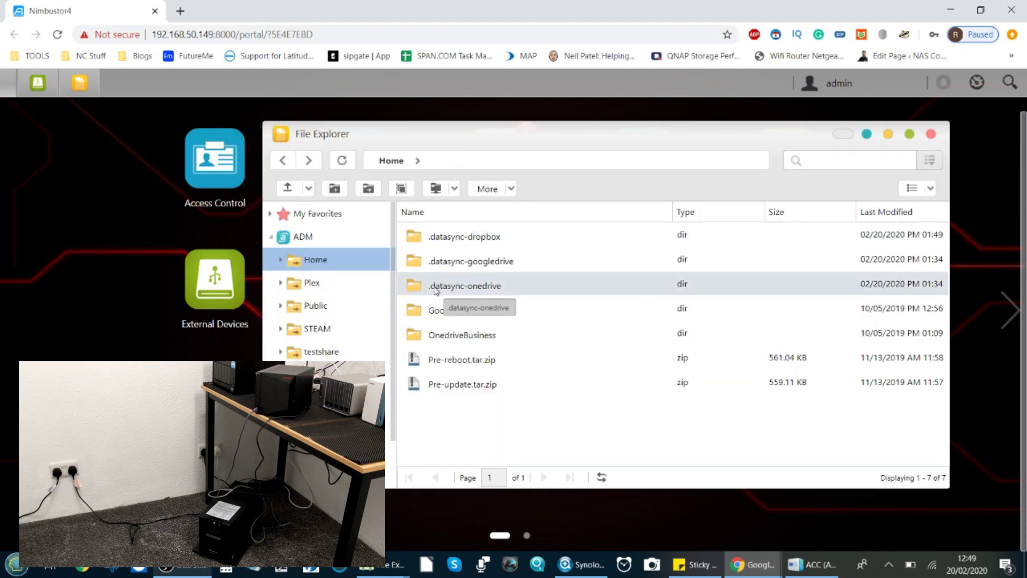
click(306, 306)
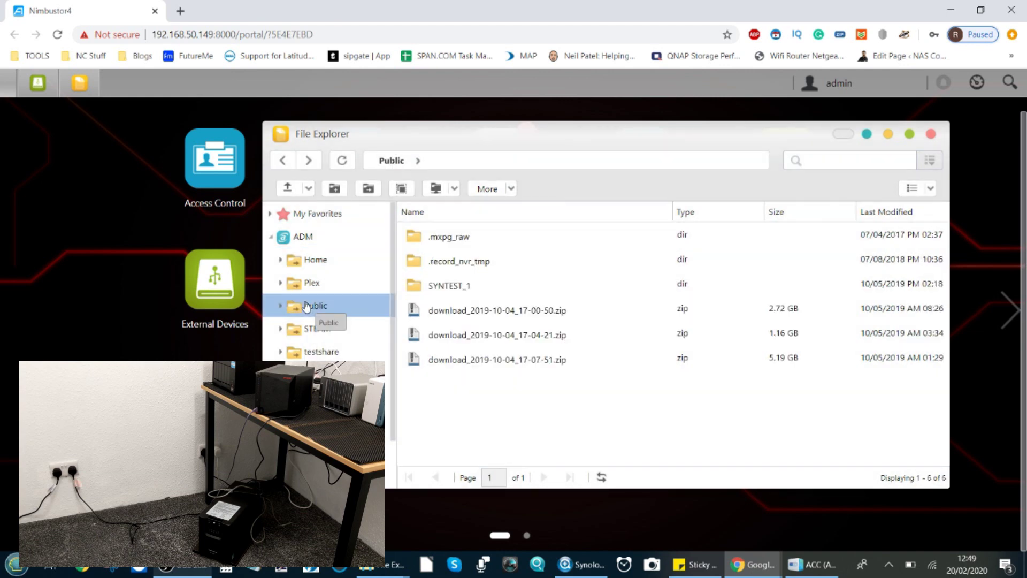
click(319, 375)
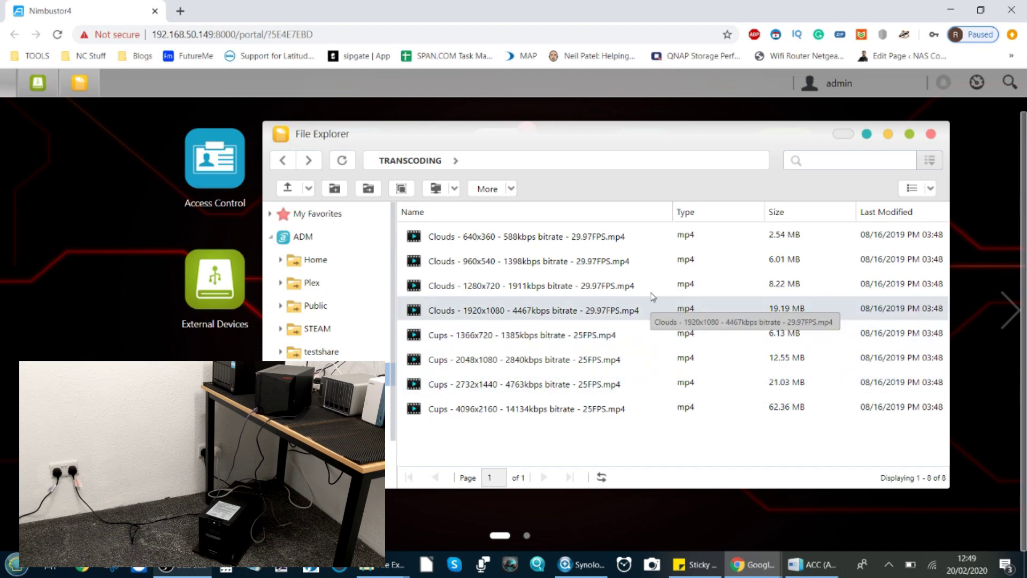
click(311, 261)
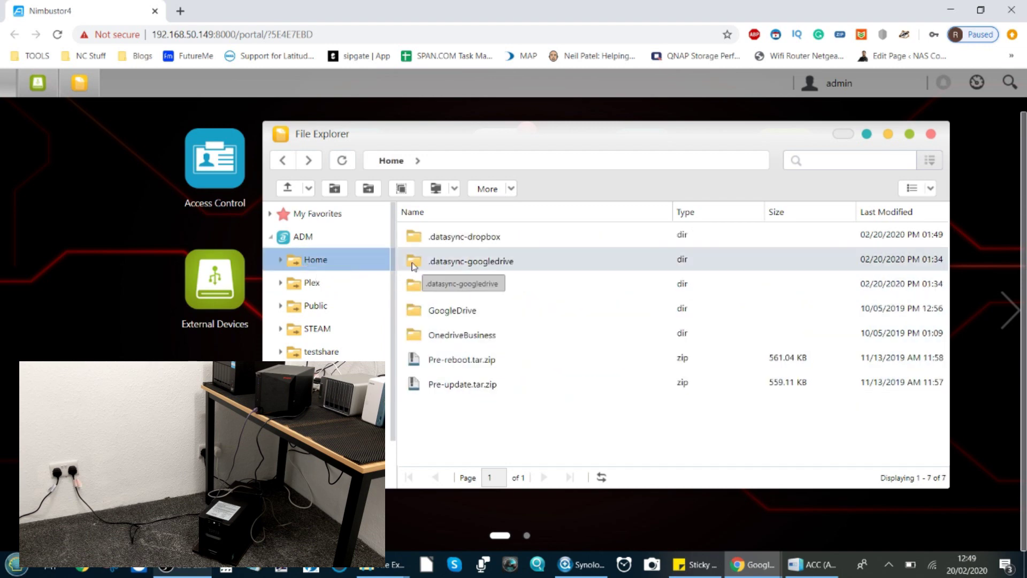
click(311, 290)
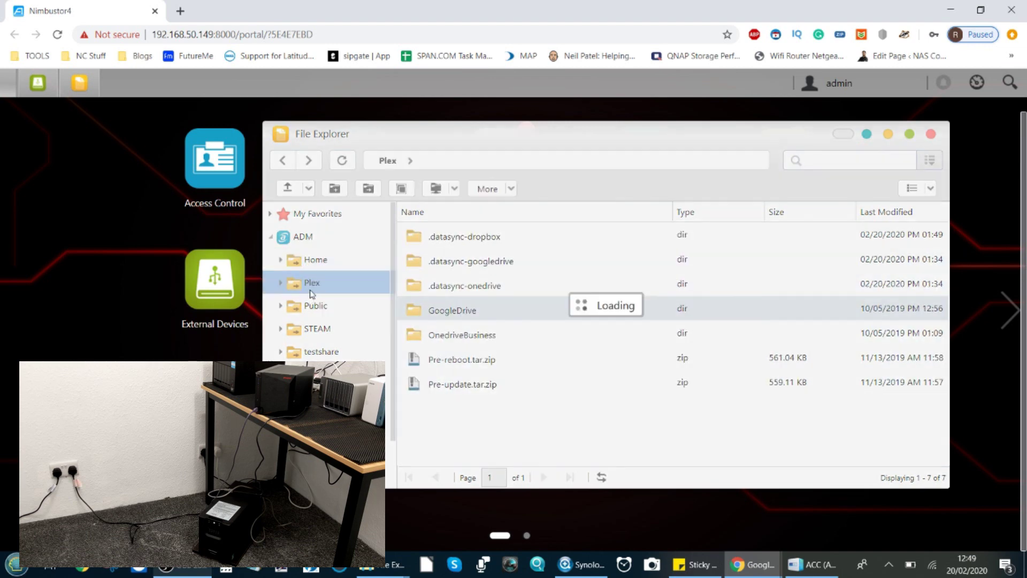
click(317, 306)
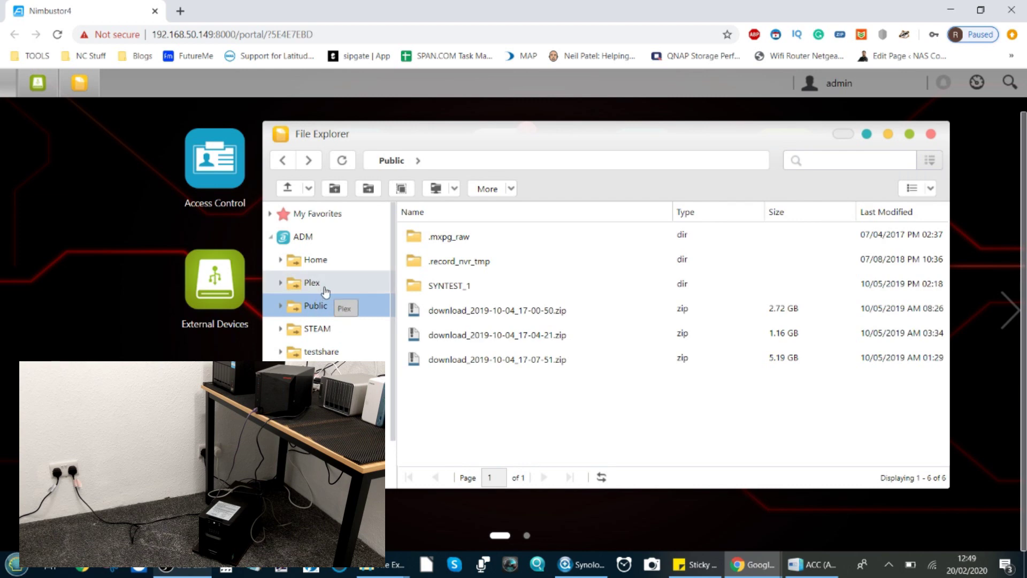
click(321, 328)
click(323, 306)
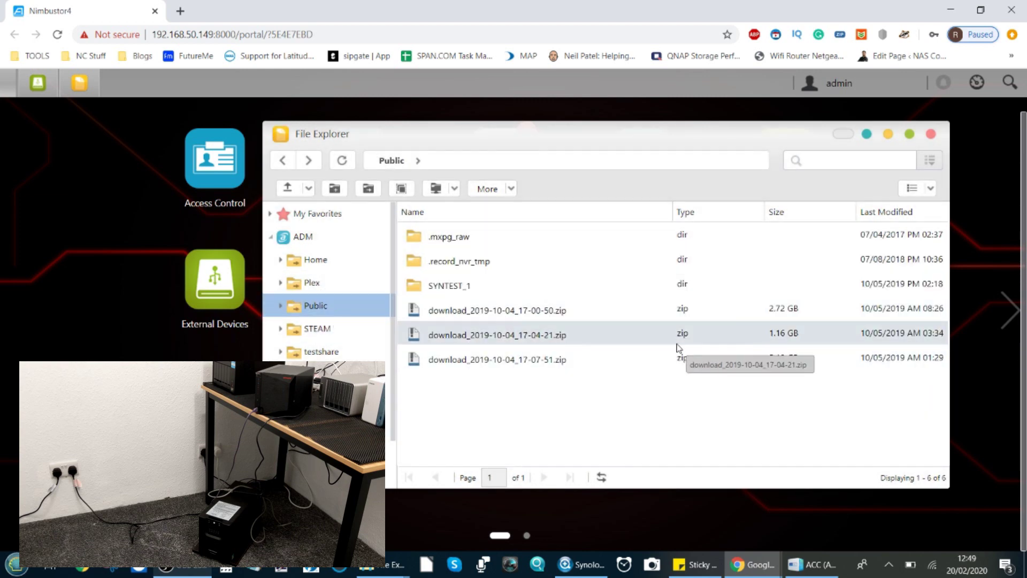
Step: Select the three download zip files in Public and bring up their actions menu
click(592, 360)
ctrl+click(600, 343)
ctrl+click(597, 316)
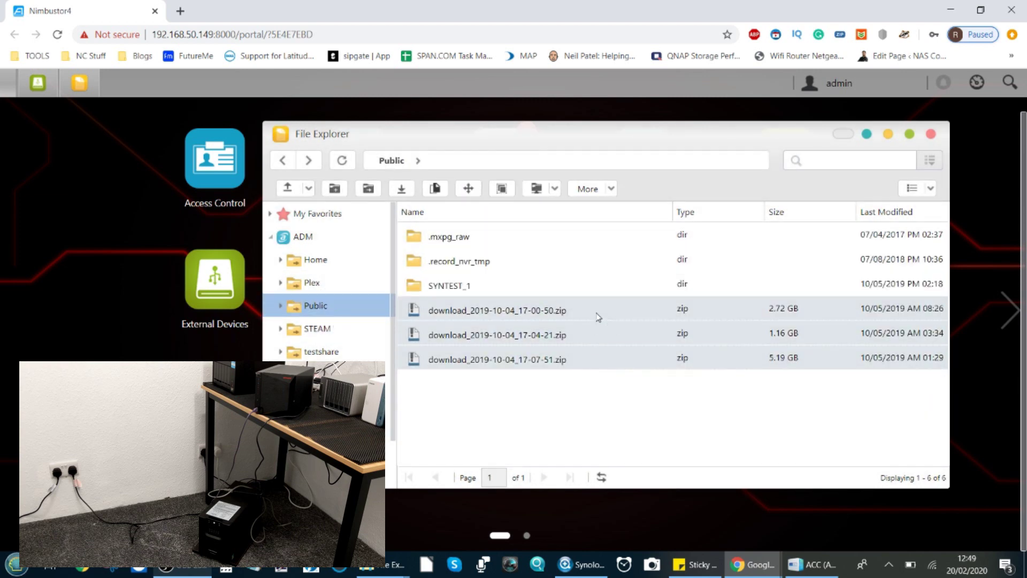
right_click(598, 317)
Step: Copy the three download zip files into the STEAM folder
click(632, 363)
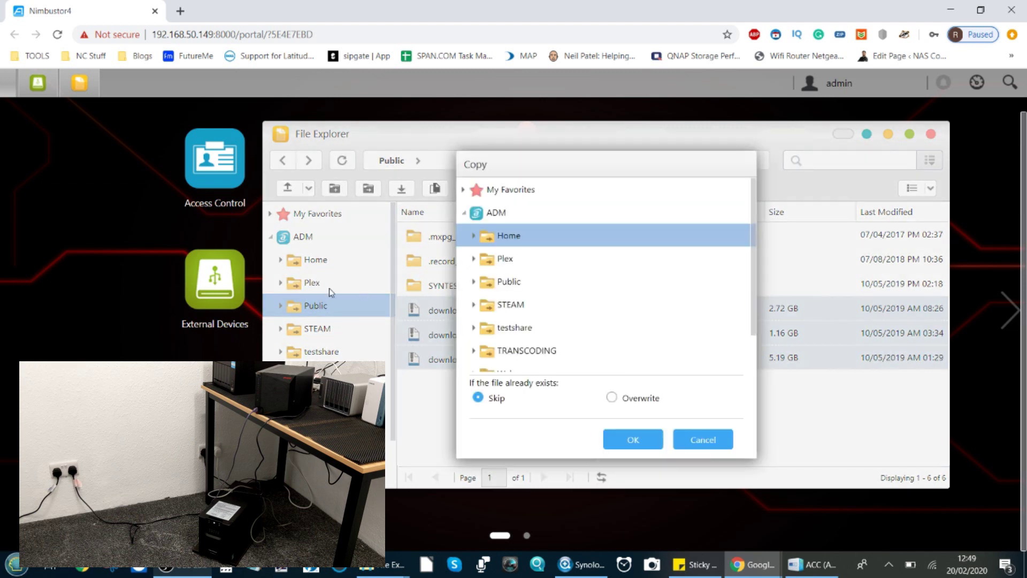
click(520, 305)
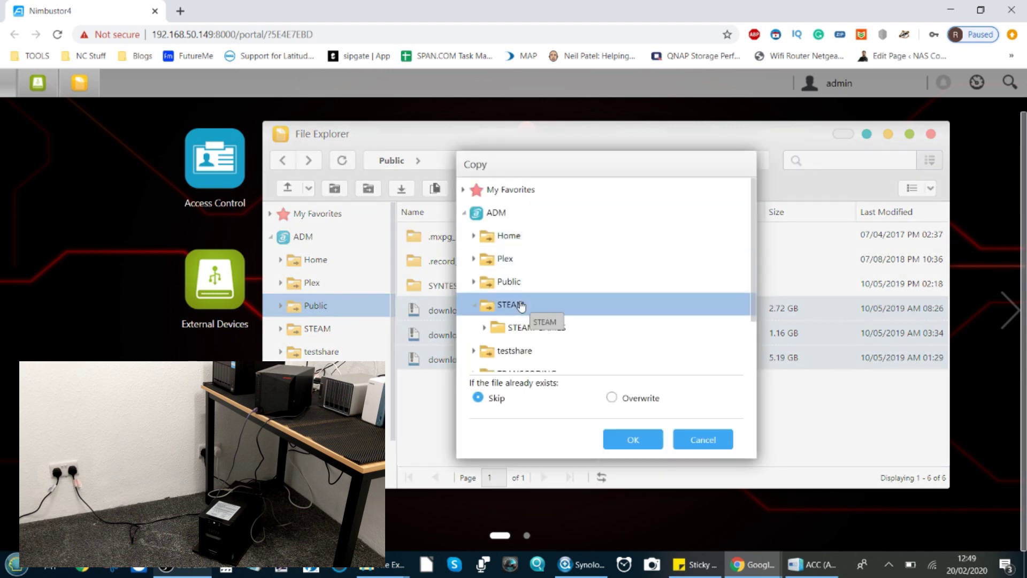
click(632, 440)
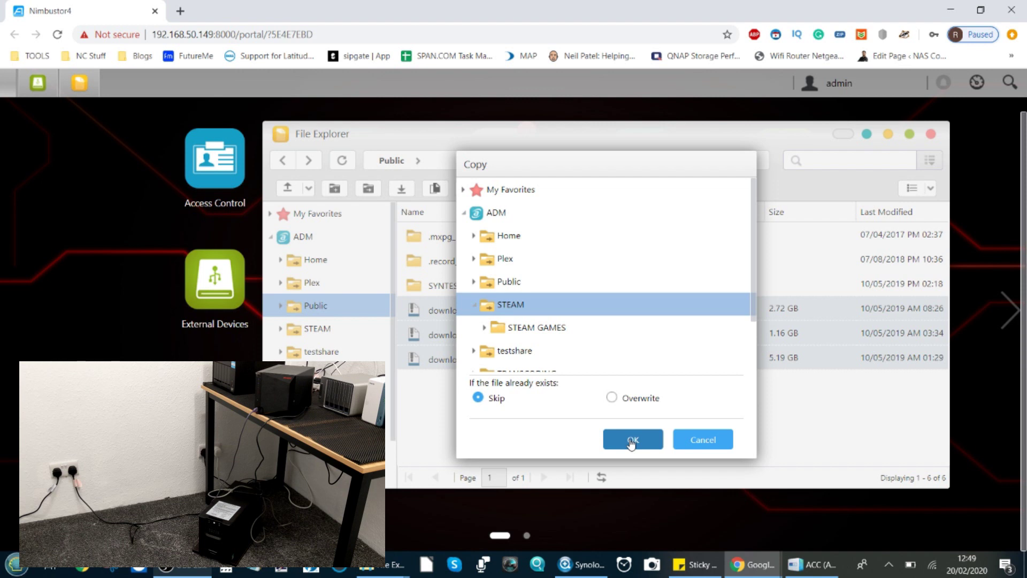
click(632, 441)
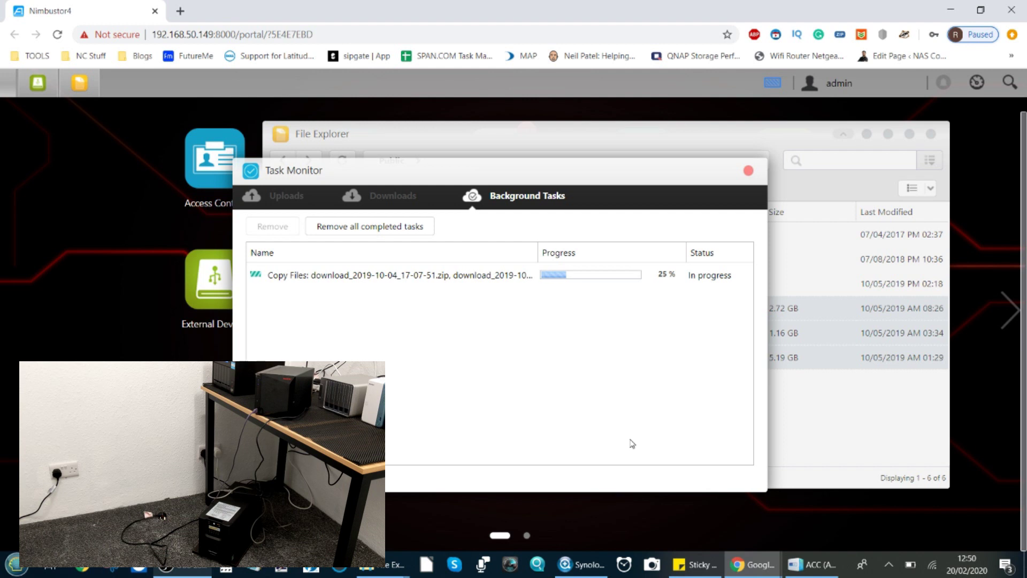
Step: Watch the copy progress in Task Monitor and File Explorer until the Safe Mode notice appears
click(842, 352)
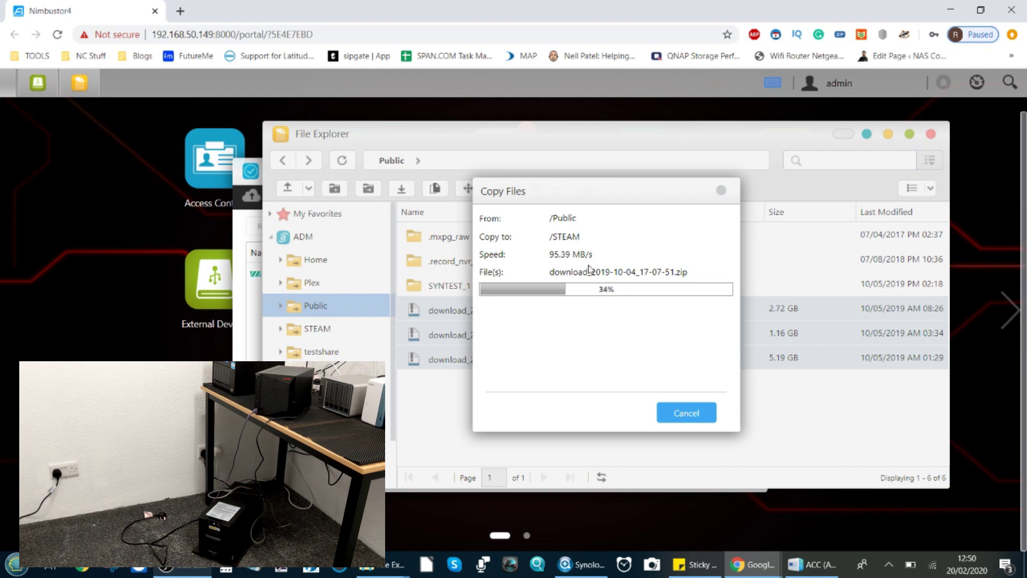
click(772, 84)
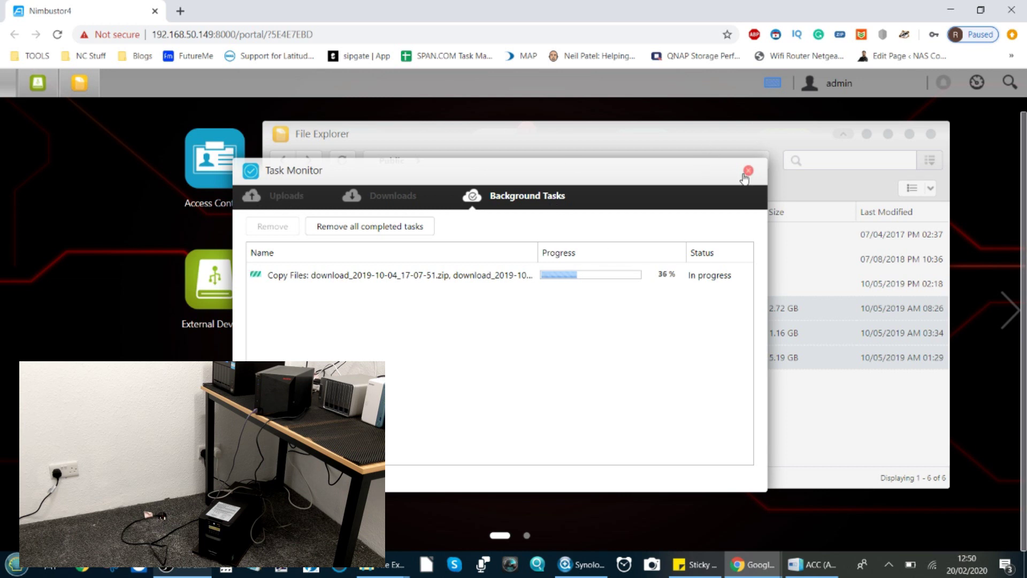
click(855, 413)
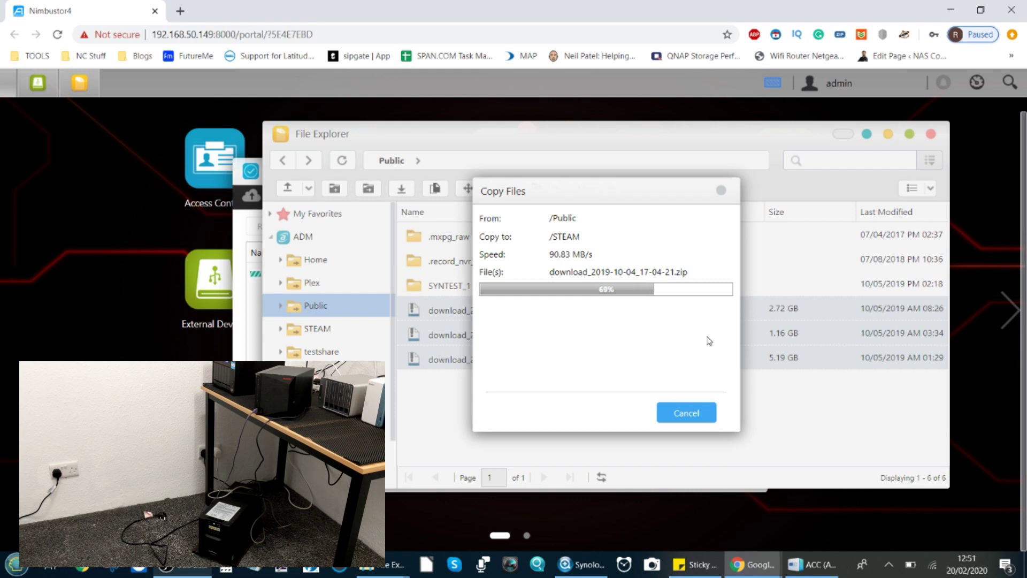
click(721, 190)
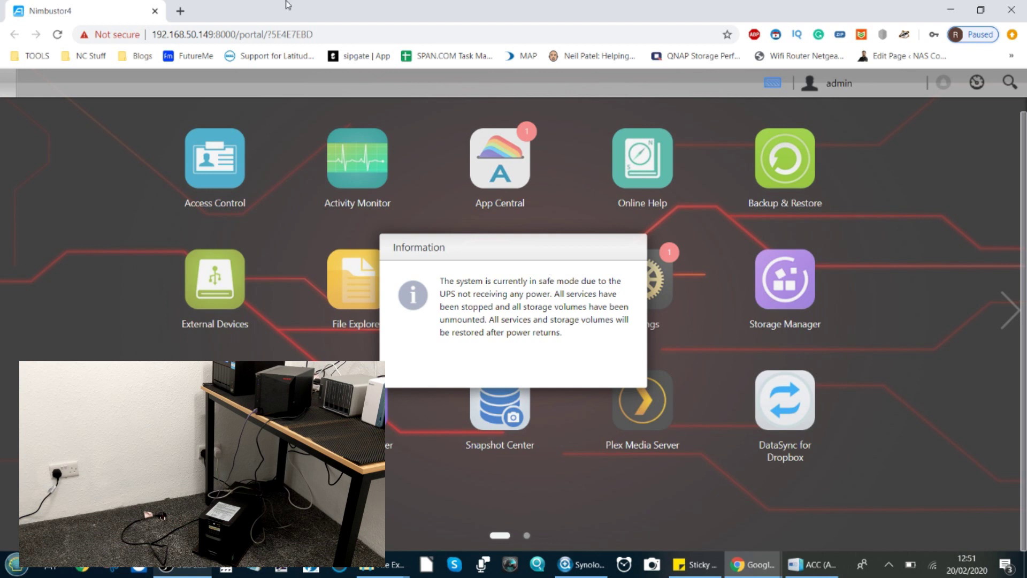
Step: Duplicate the NAS browser tab and log in with the admin username and password
right_click(132, 13)
click(146, 56)
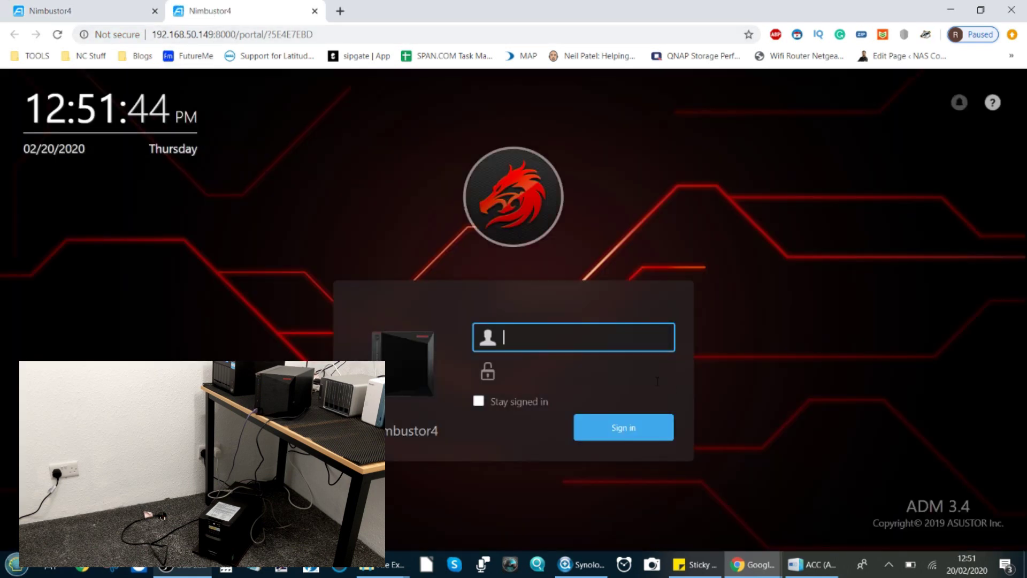
text(admin)
key(Tab)
text(admin)
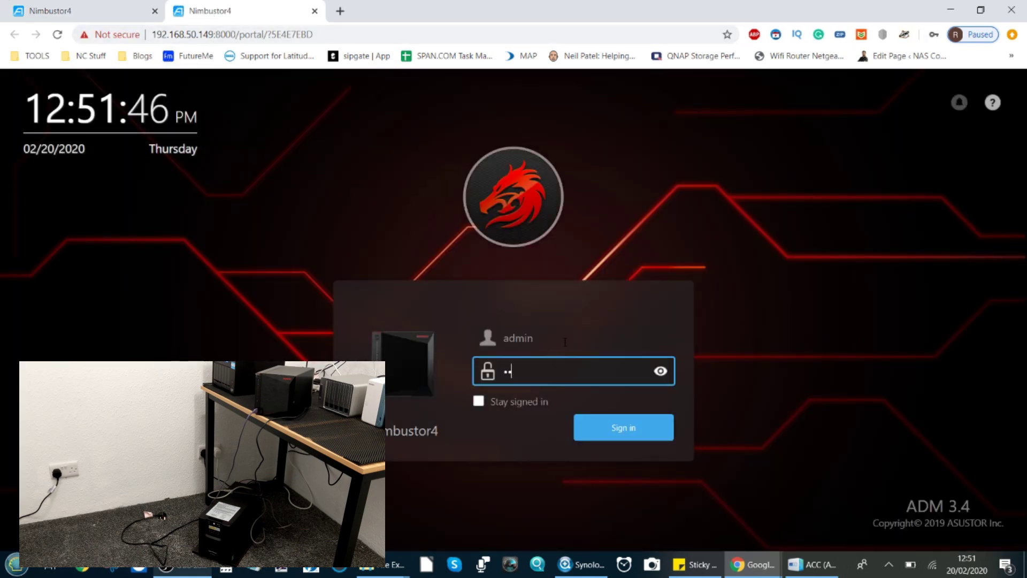
text(1234)
key(Return)
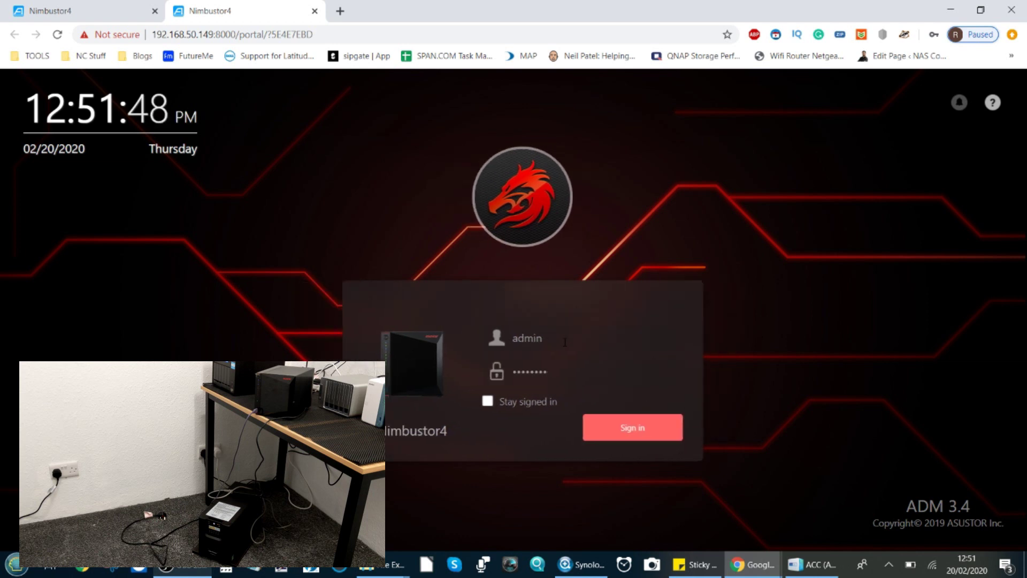
Step: Re-enter the correct password to complete the login, then return to the first tab
click(534, 371)
key(ctrl+a)
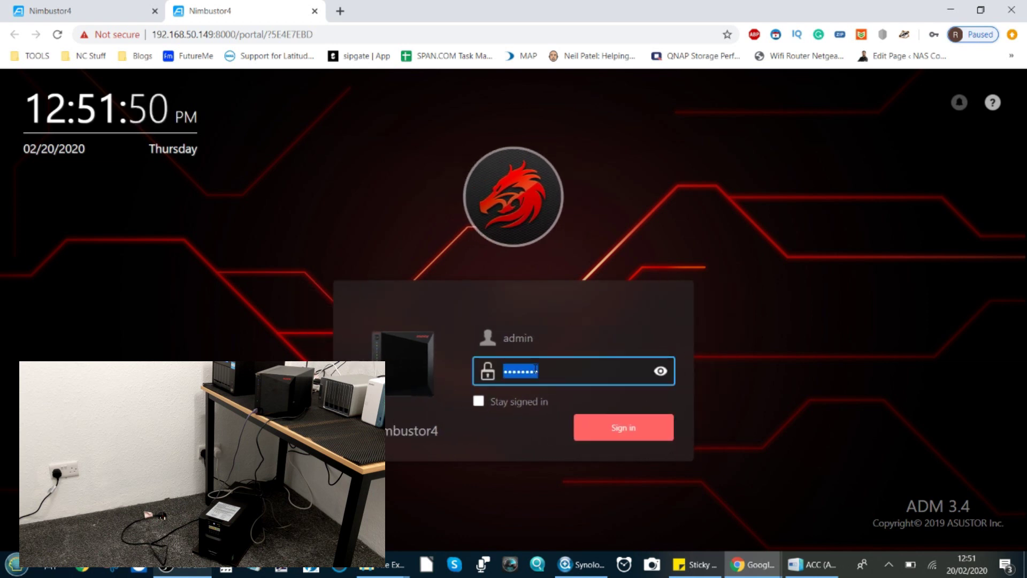
text(admin)
key(Return)
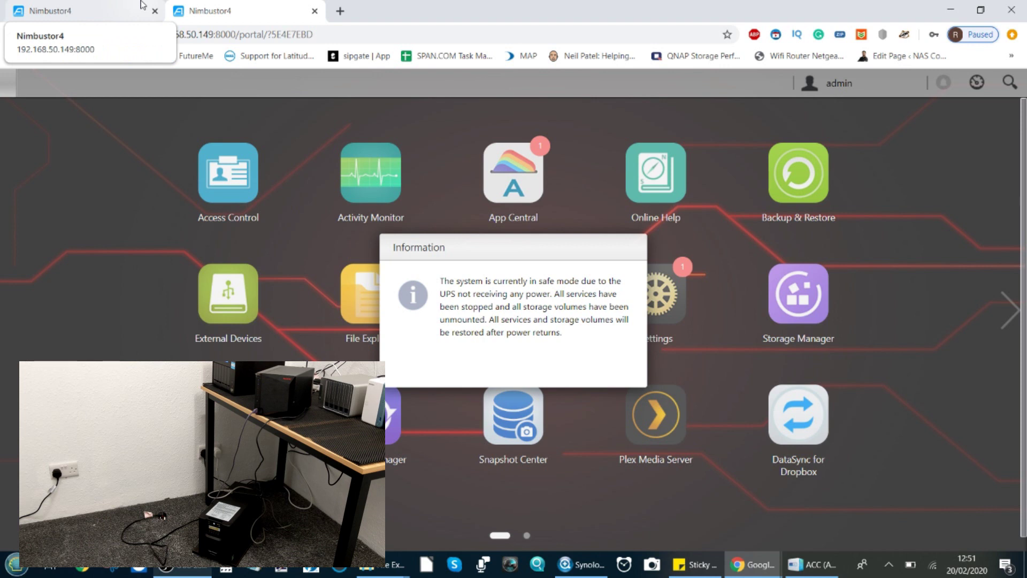
click(141, 5)
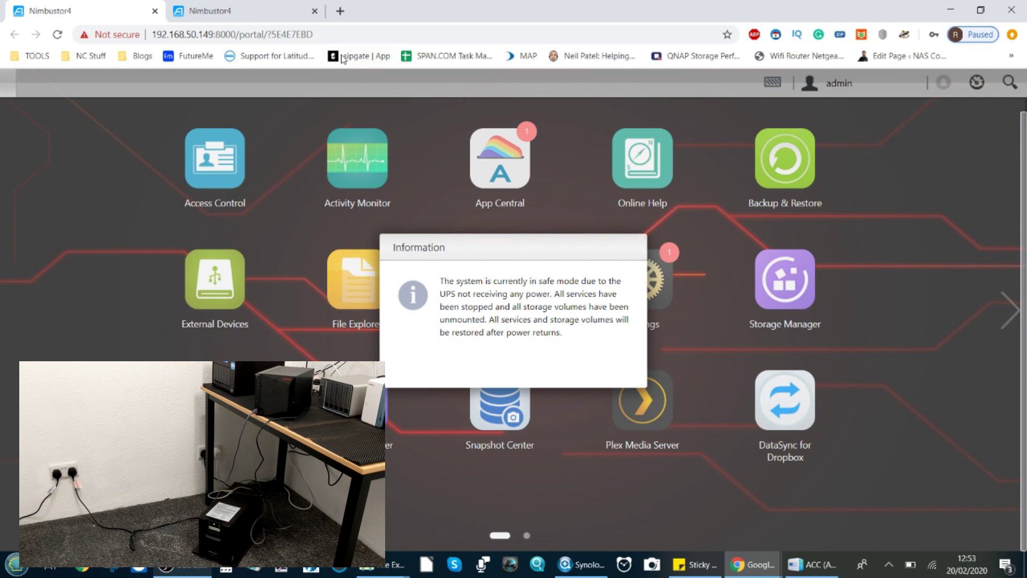
click(241, 9)
Step: Reload the second tab and sign in again with the admin username and password
click(244, 36)
key(Return)
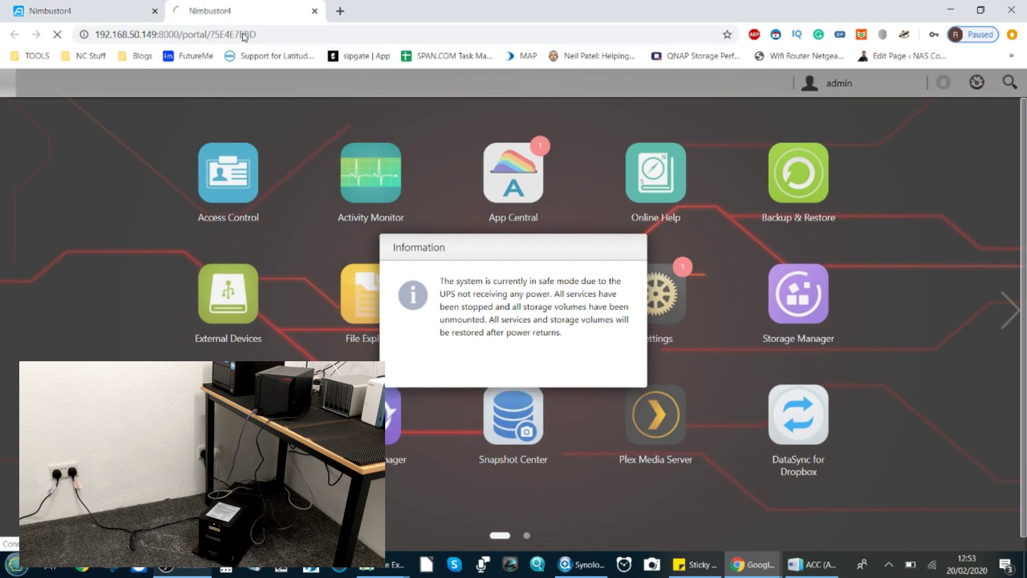
click(68, 9)
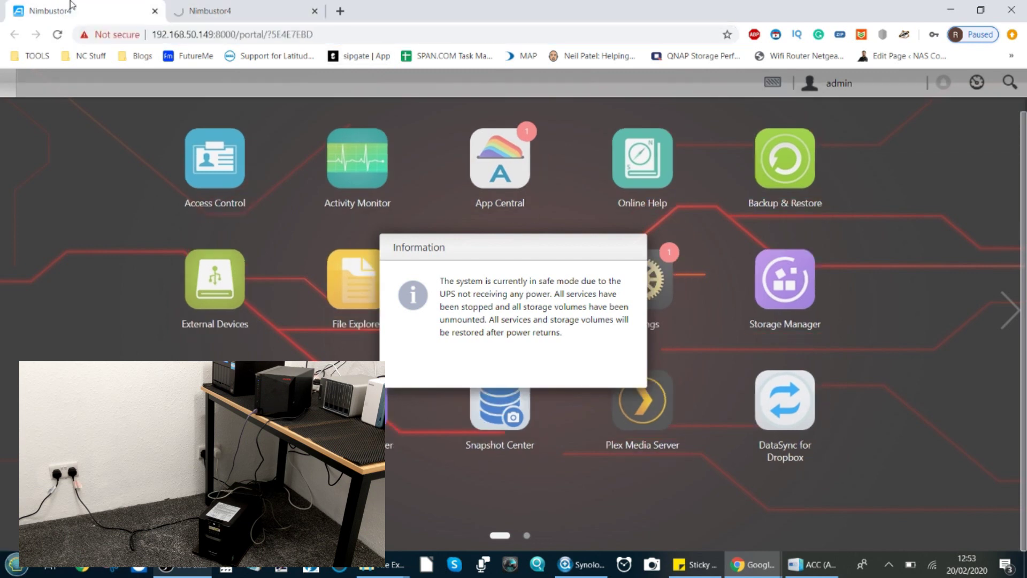
click(212, 6)
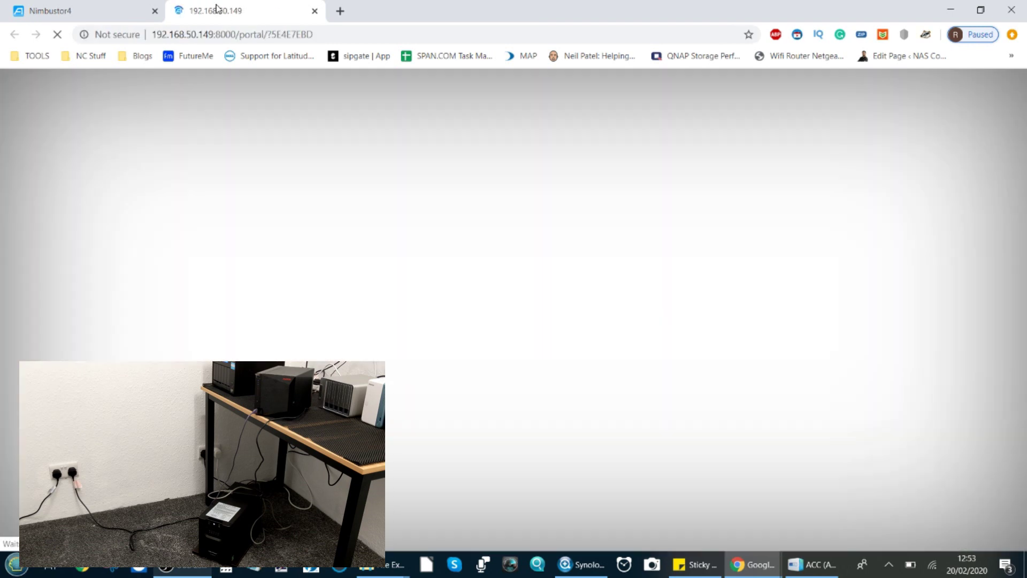
text(admin)
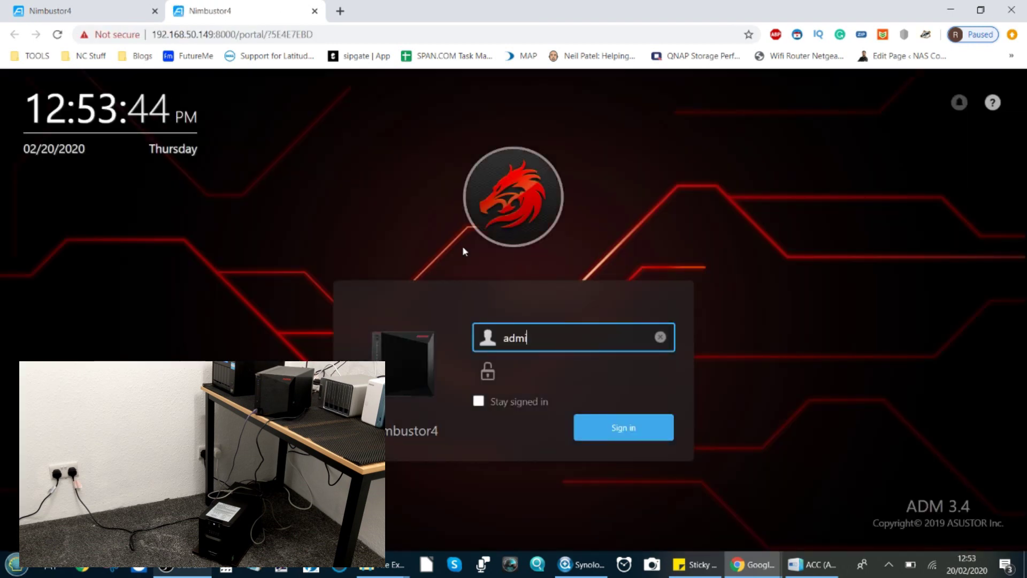
key(Tab)
text(•••••)
key(Return)
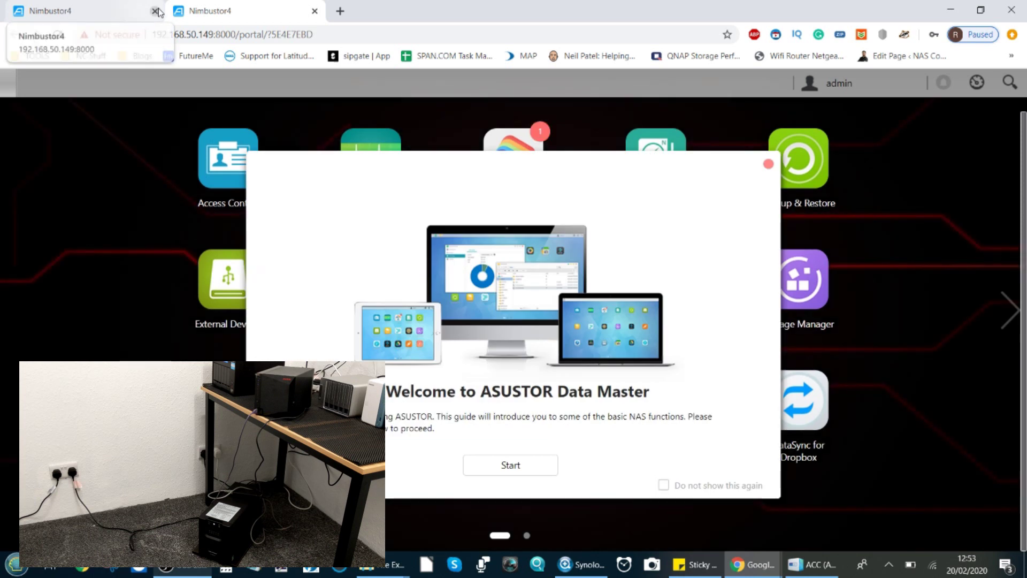
Step: Close the older NAS tab and welcome guide, then review running processes in Activity Monitor
click(155, 11)
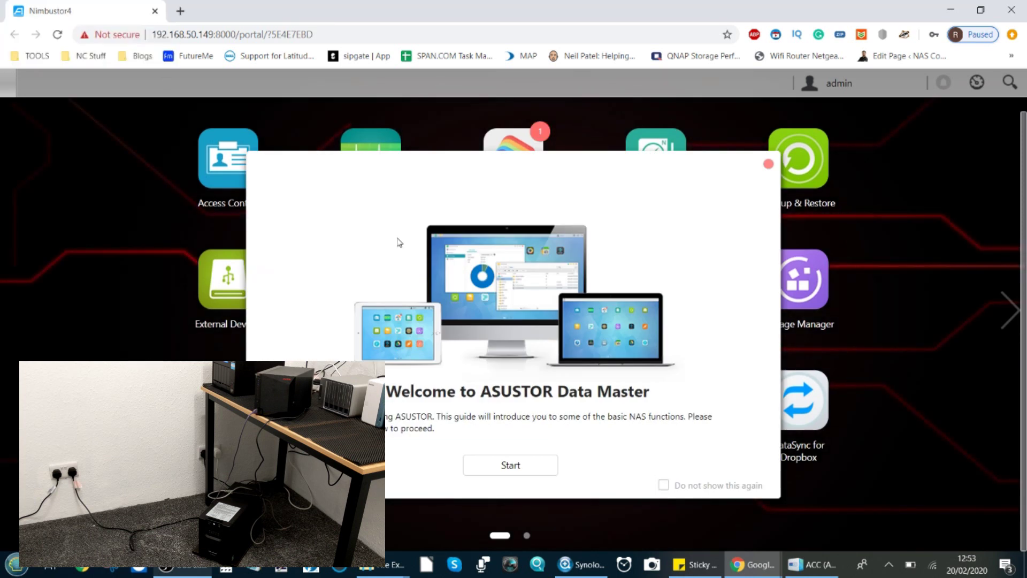
click(769, 164)
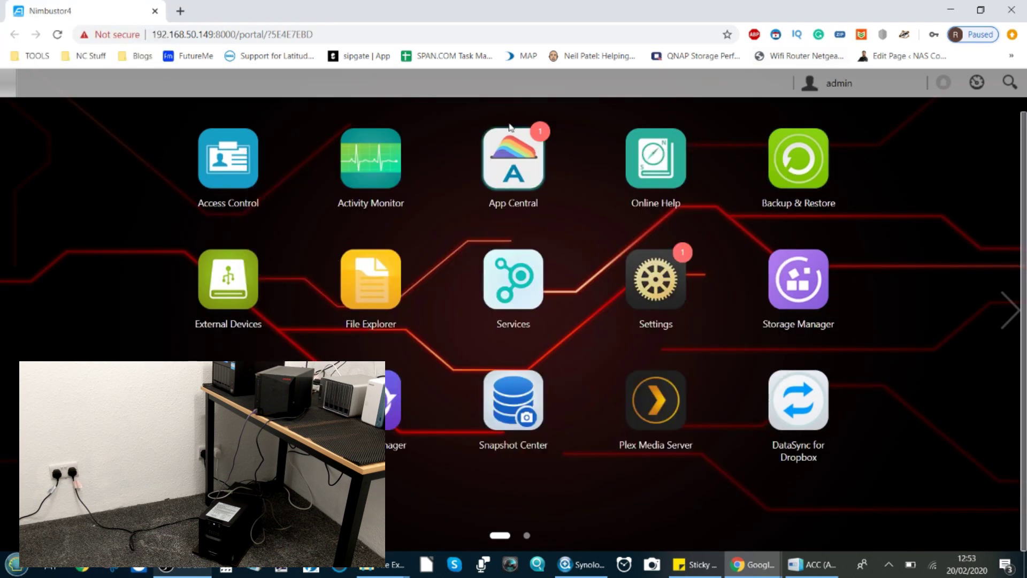
click(387, 163)
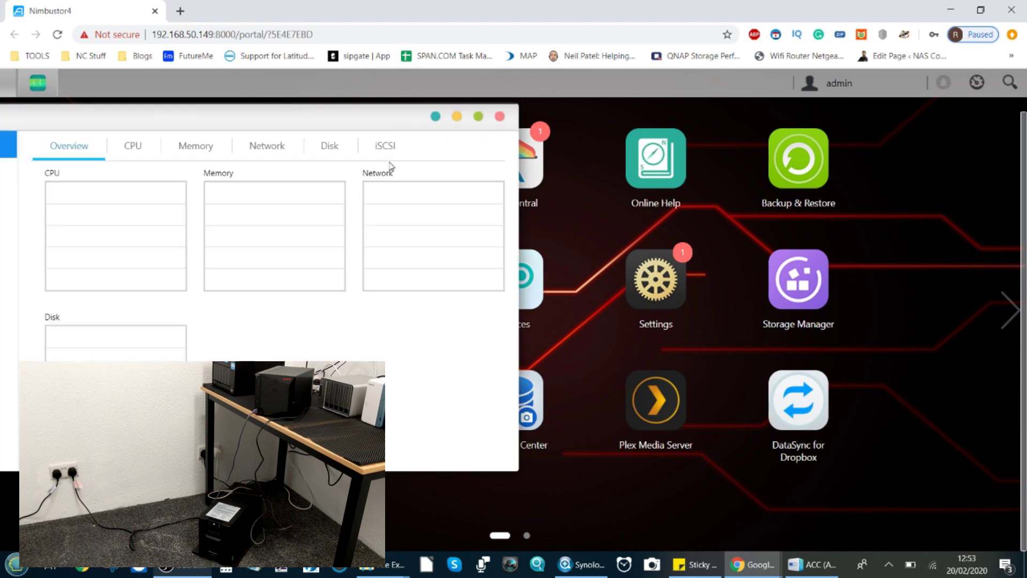
drag(319, 119, 432, 111)
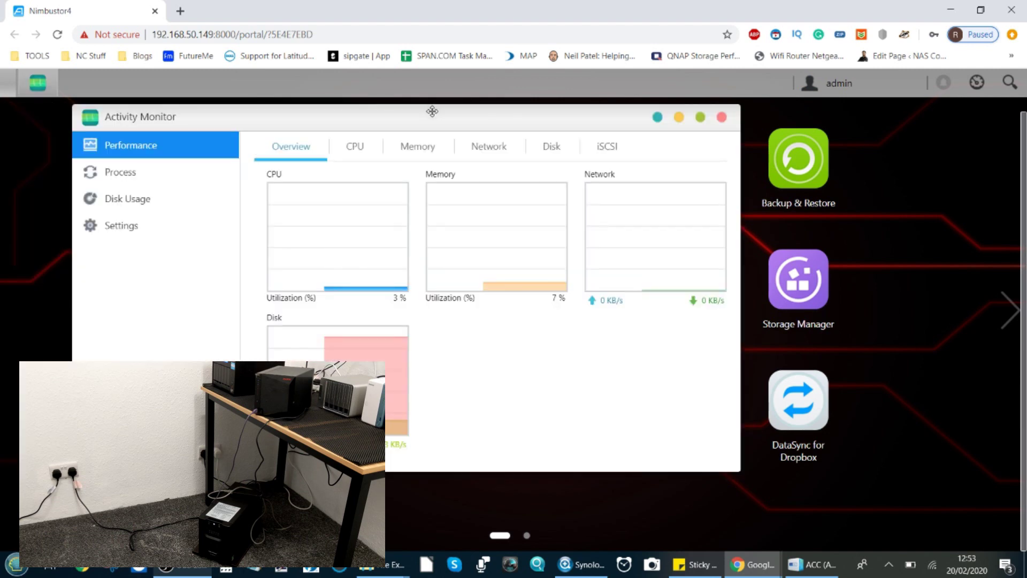
click(208, 178)
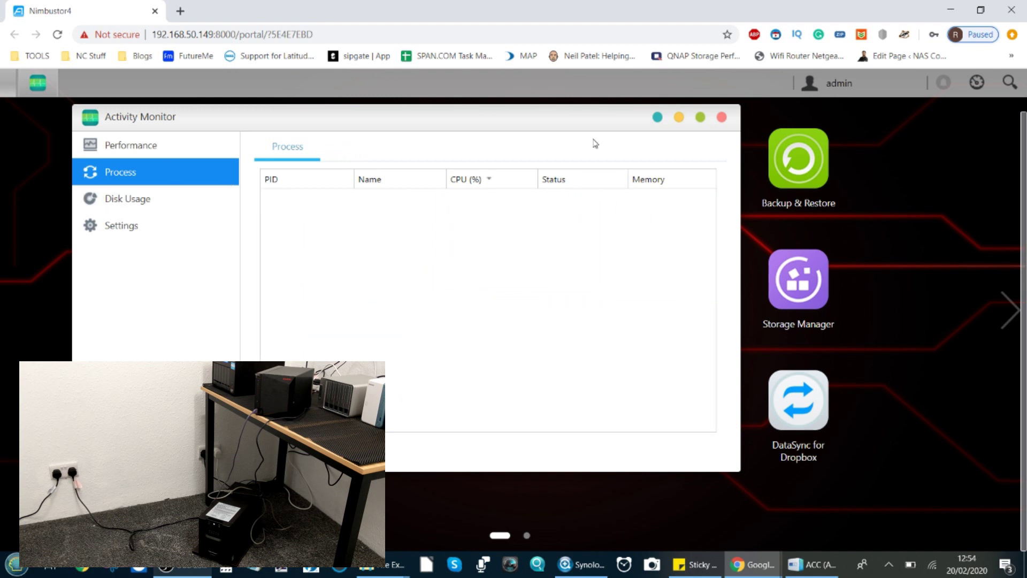
click(721, 117)
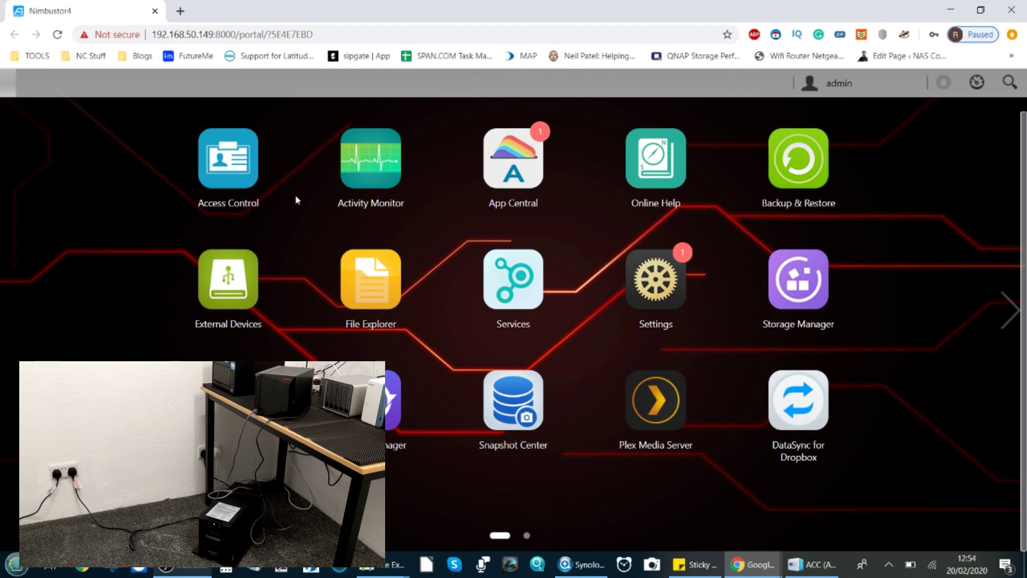
Step: In External Devices' UPS Preferences, choose Shut down and Shut down NAS immediately, then confirm with OK
click(224, 320)
click(552, 264)
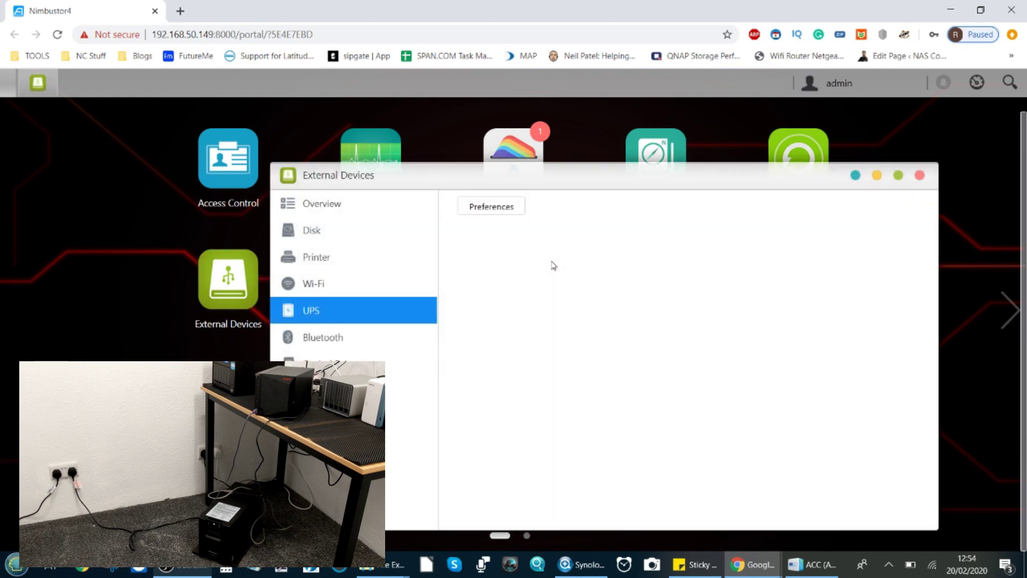
click(484, 206)
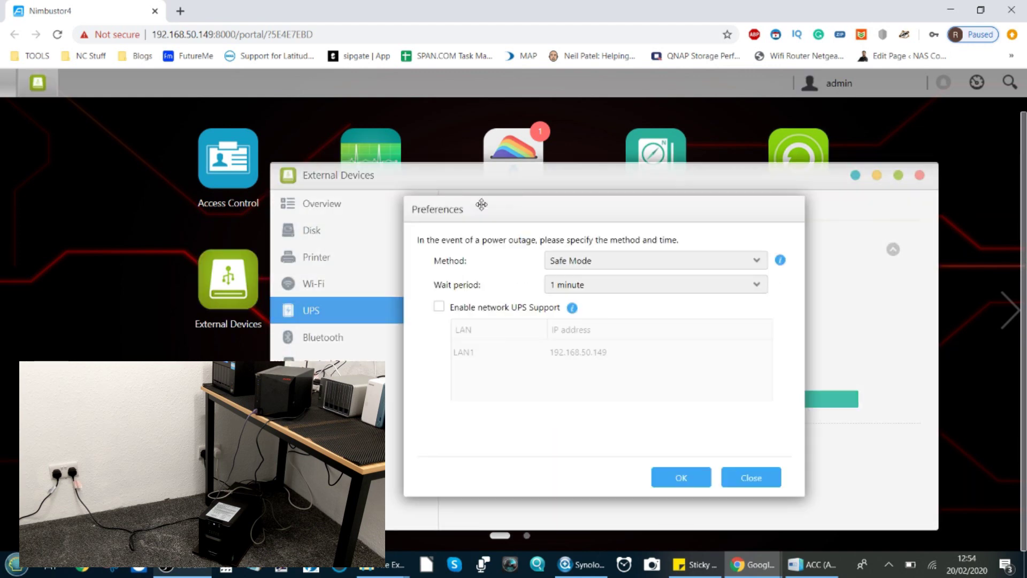
click(607, 260)
click(596, 279)
click(594, 286)
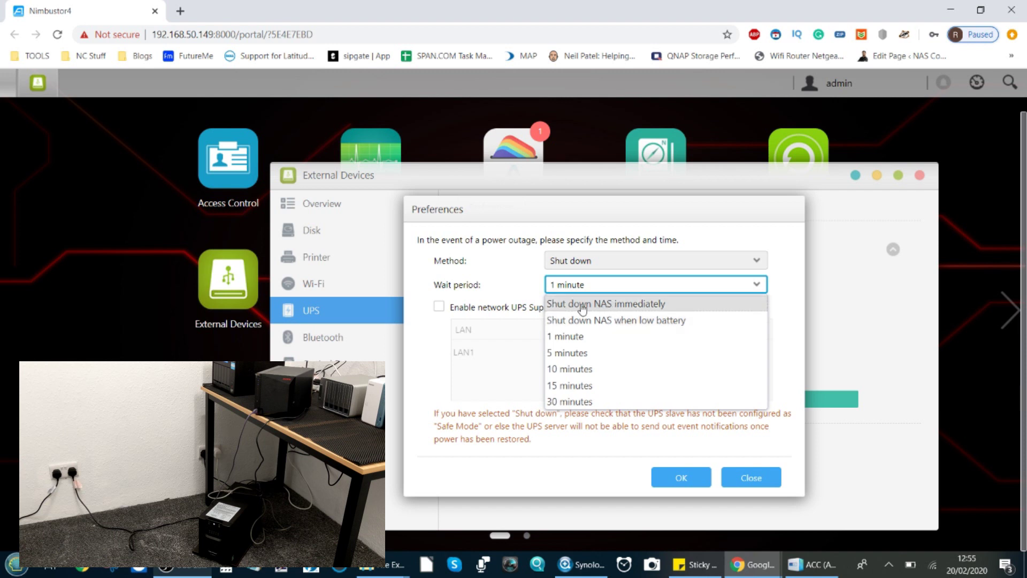
click(614, 305)
click(612, 291)
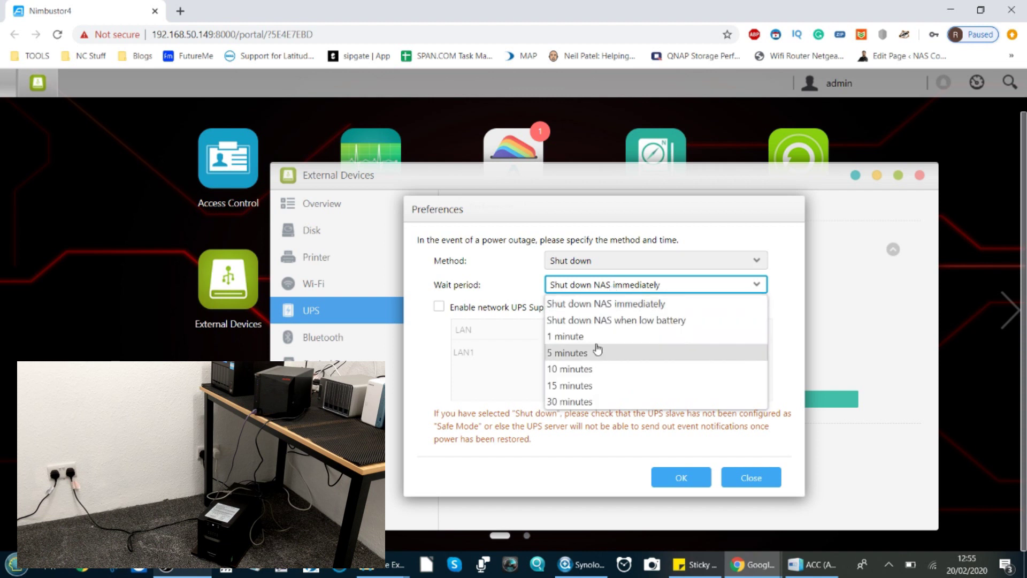
click(587, 305)
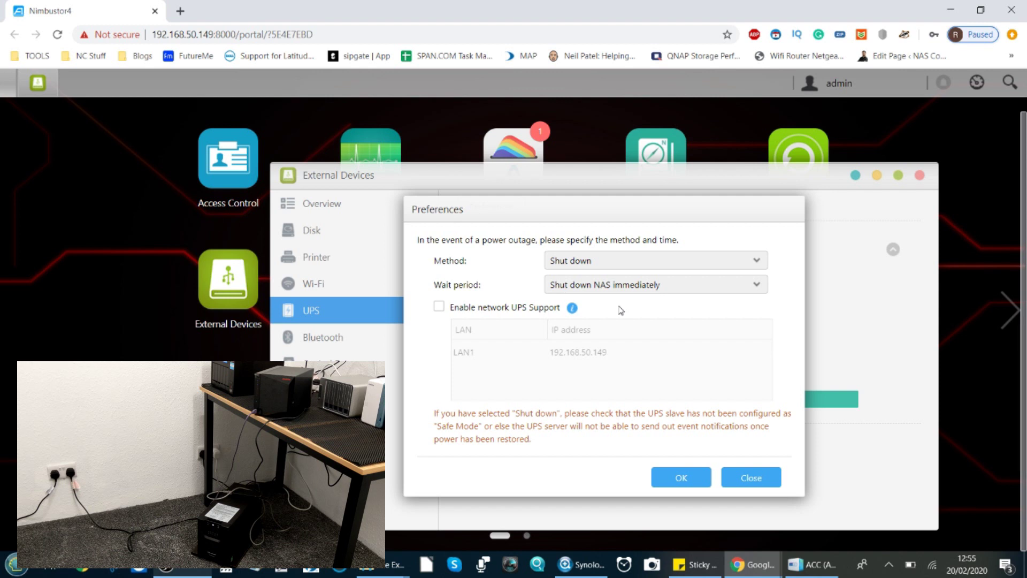
click(689, 482)
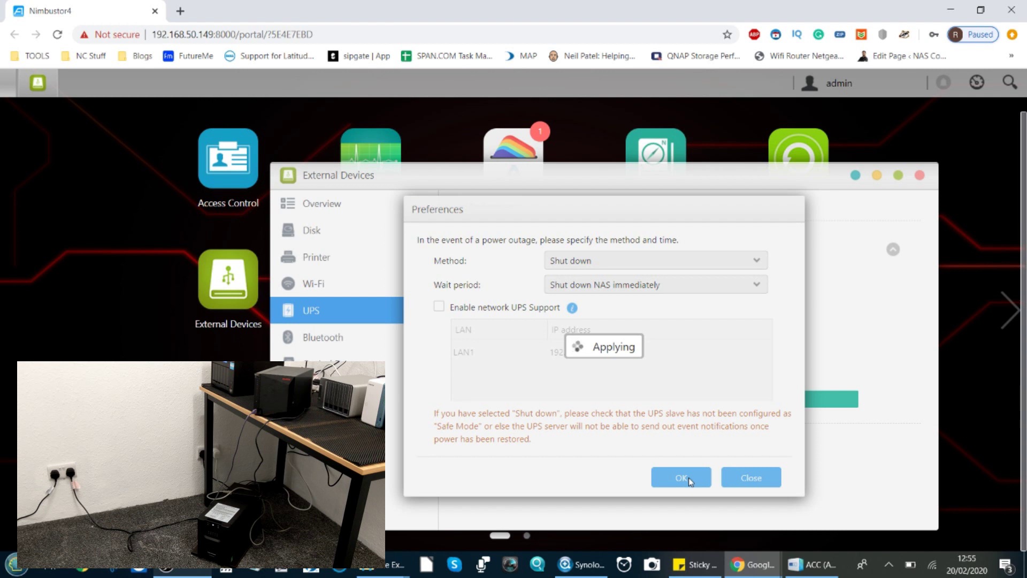